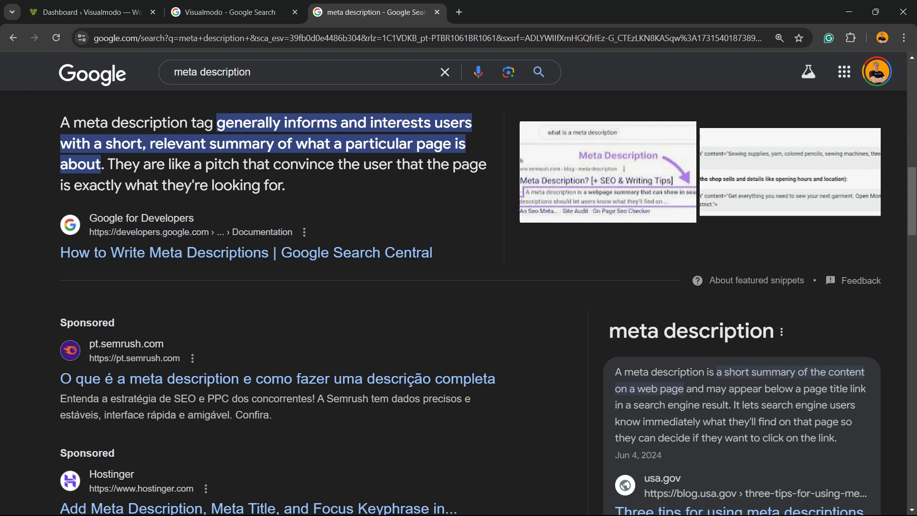
Read the featured snippet's definition of a meta description in the search results.
triple_click(249, 123)
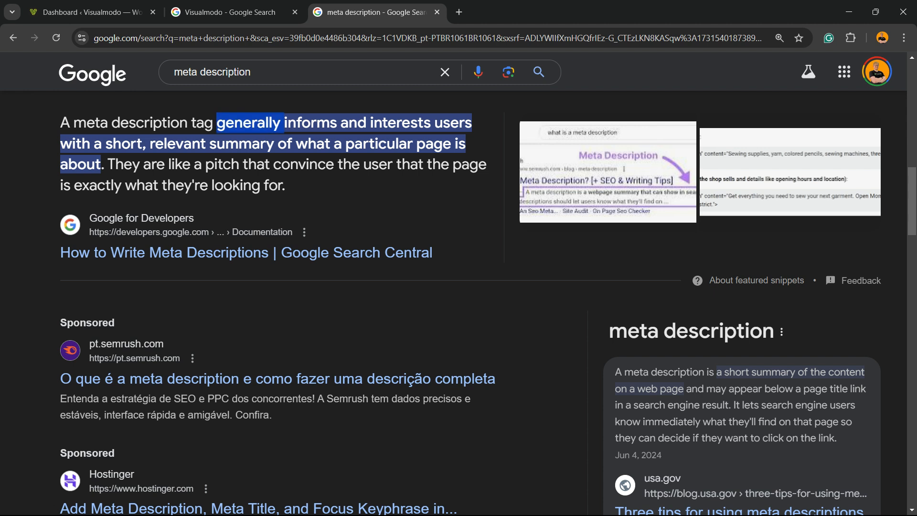
click(250, 123)
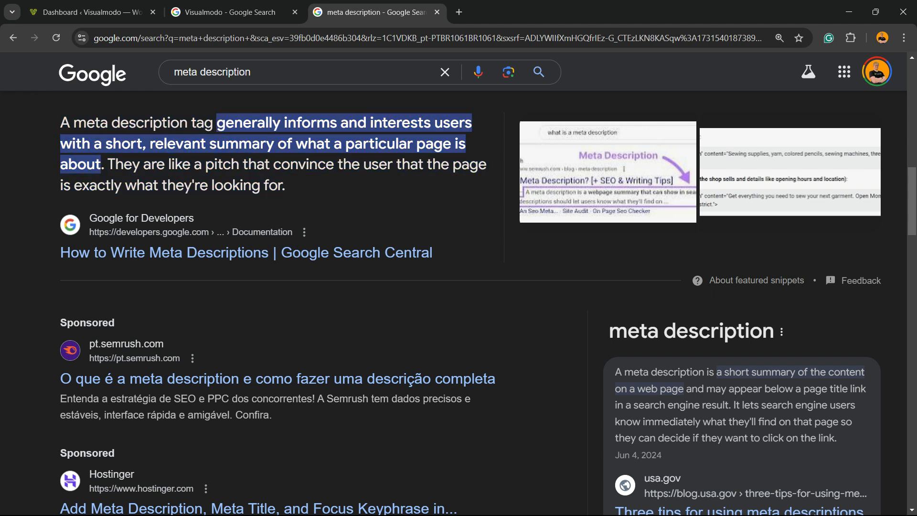
drag(201, 144, 164, 144)
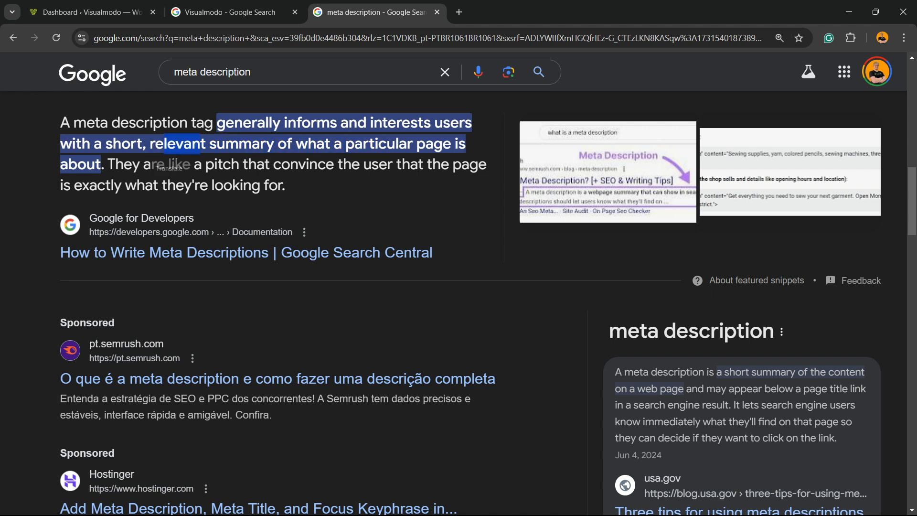
Switch to the Visualmodo search results and examine the descriptions shown beneath the main site and its social profile listings.
click(223, 12)
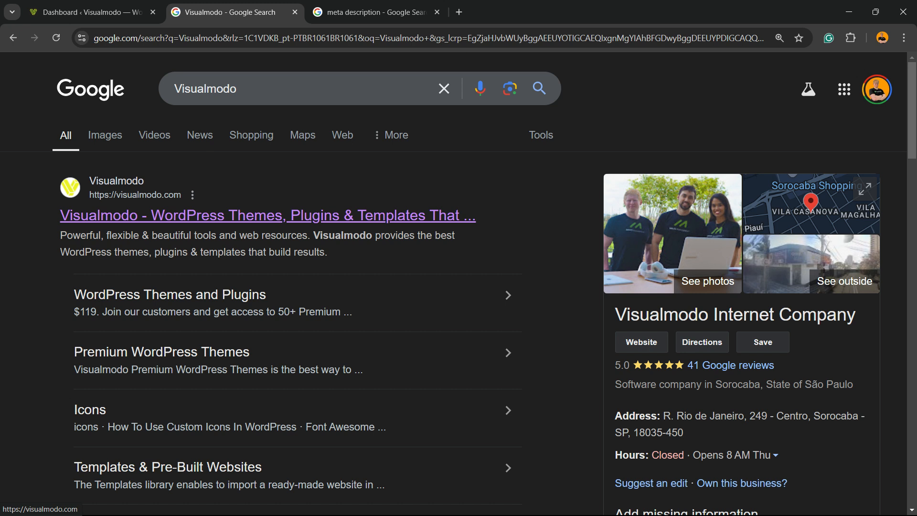
drag(60, 235, 328, 252)
click(344, 253)
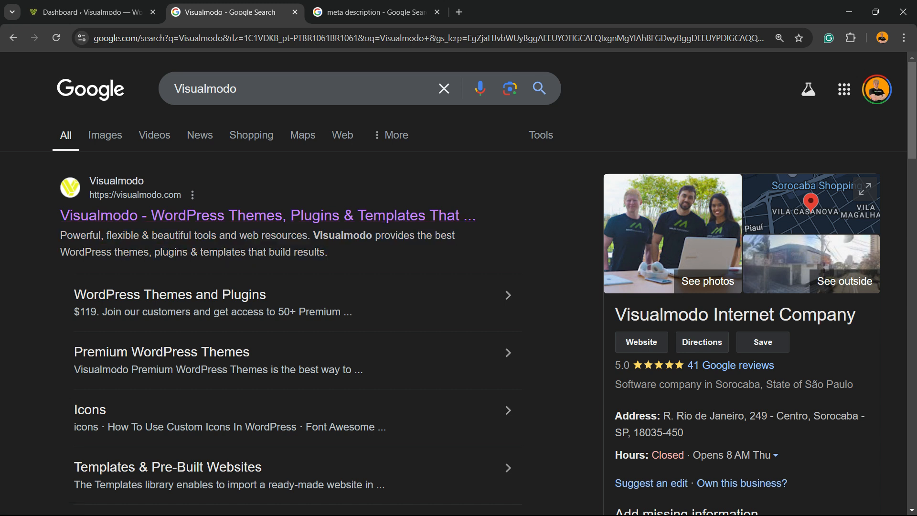
drag(67, 235, 328, 252)
scroll(458, 287, down, 7)
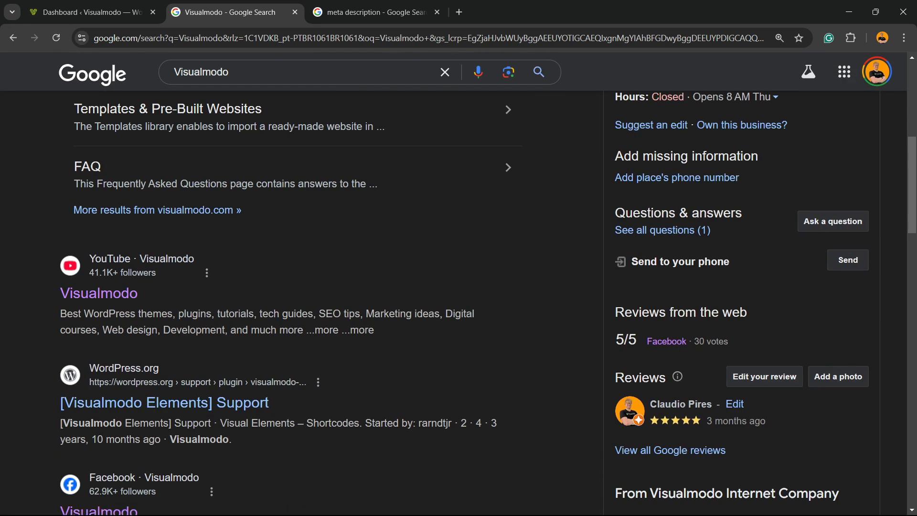
triple_click(110, 313)
scroll(458, 287, down, 3)
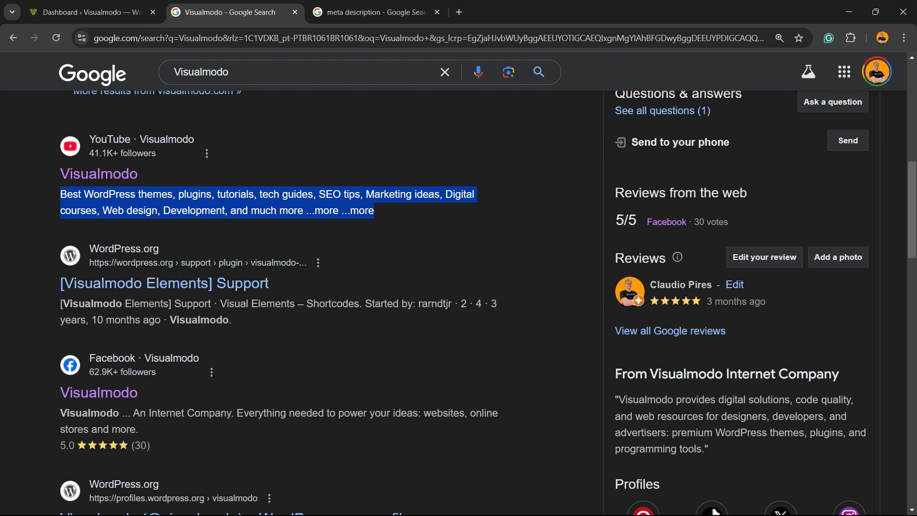
scroll(215, 270, down, 7)
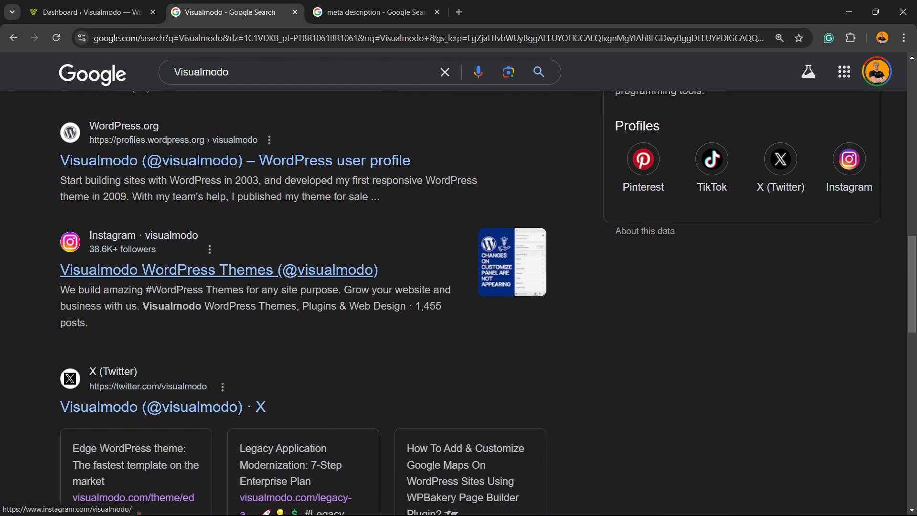
scroll(215, 269, down, 1)
scroll(215, 270, up, 10)
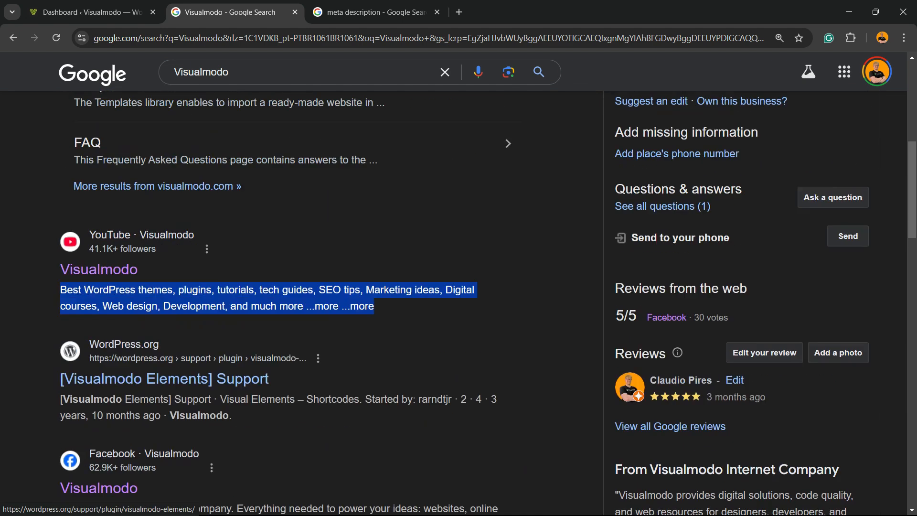
scroll(215, 270, up, 8)
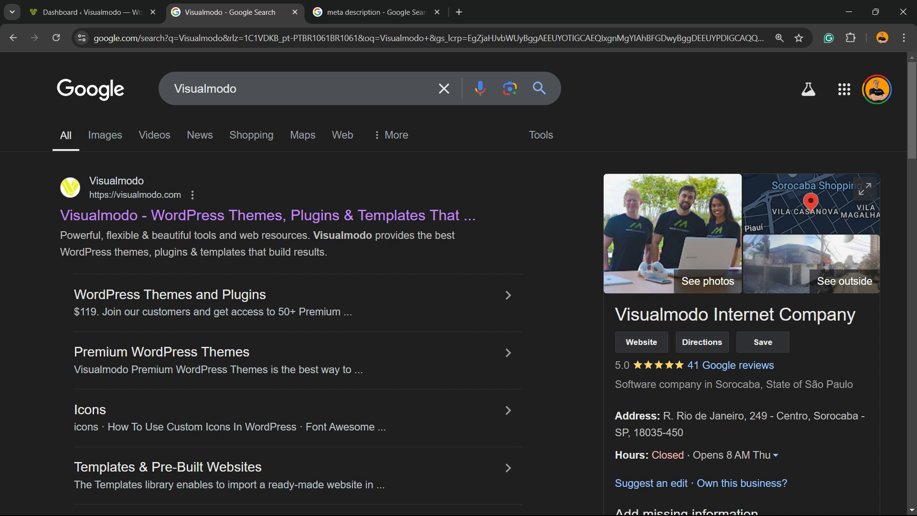
Switch to the WordPress dashboard and open the page for adding new plugins.
click(86, 12)
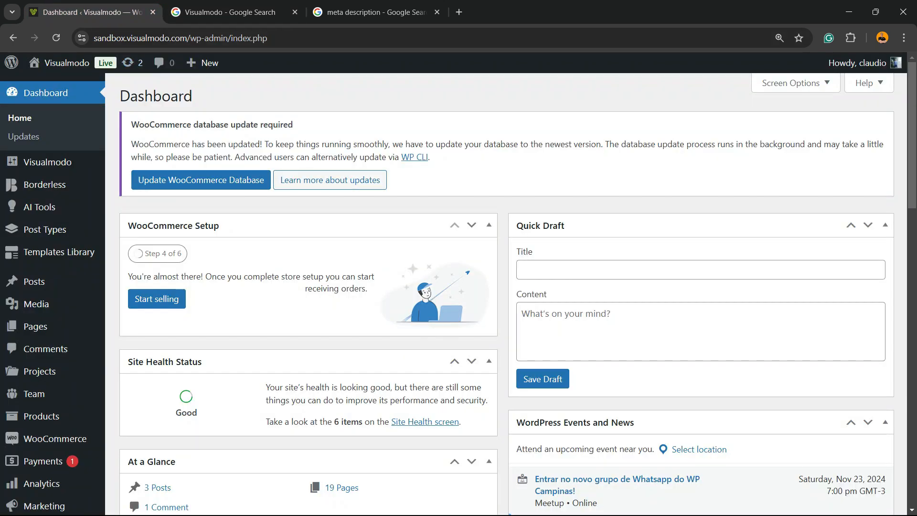
scroll(29, 143, down, 2)
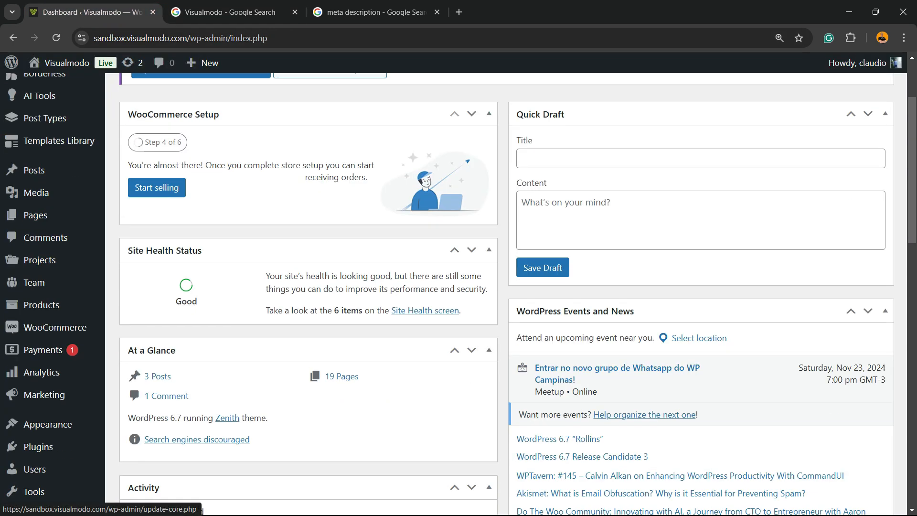
scroll(38, 239, down, 2)
mouse_move(39, 358)
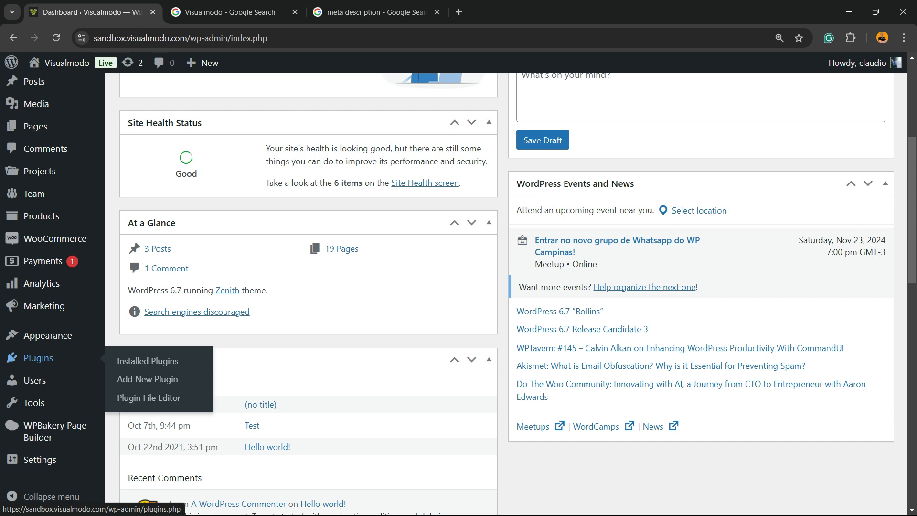
click(147, 379)
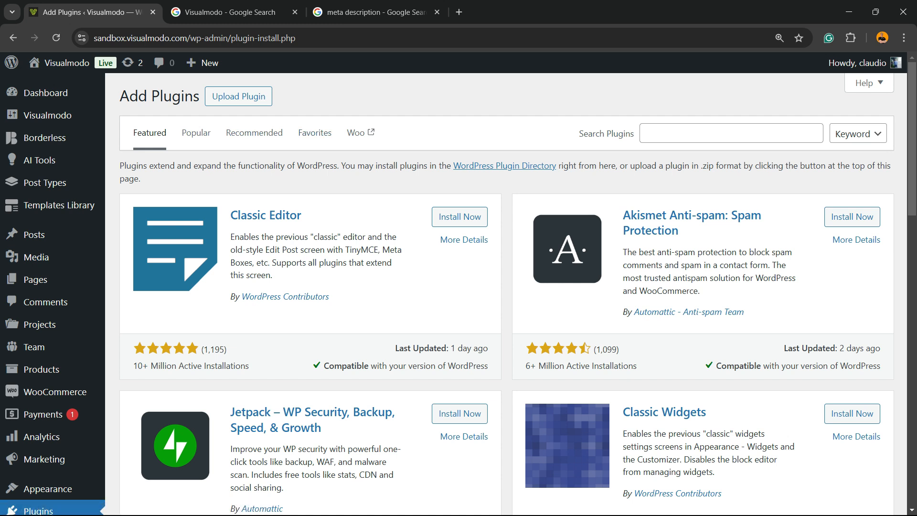
Search the plugin directory for "SEO".
drag(579, 133, 619, 133)
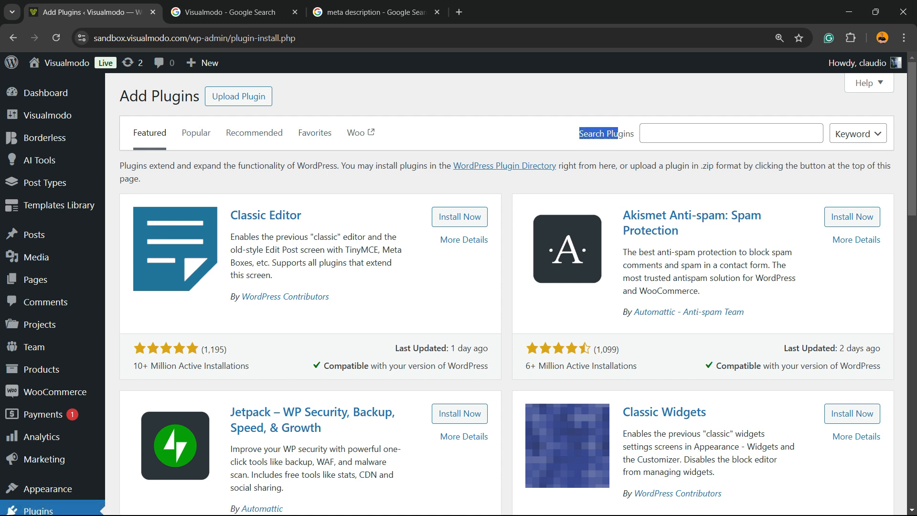
click(707, 134)
text(SEO)
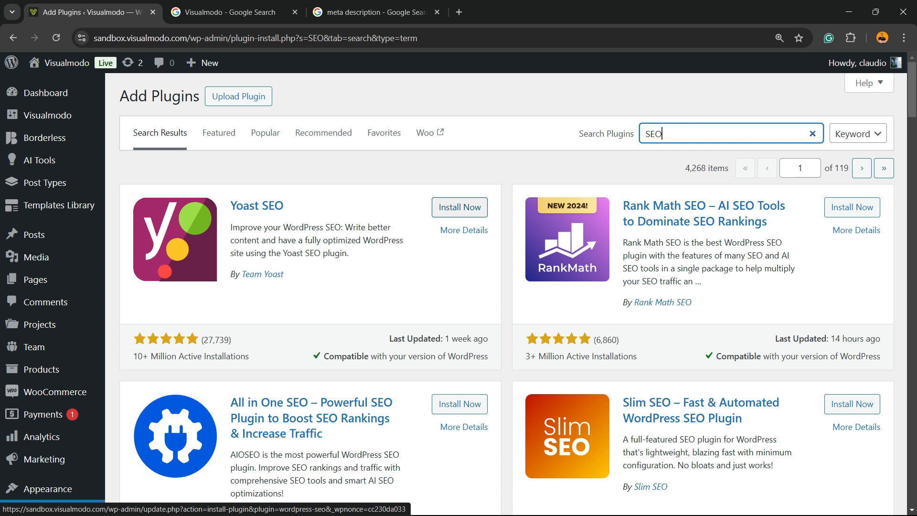
Install and activate the Yoast SEO plugin from the search results.
scroll(464, 234, down, 5)
scroll(464, 234, up, 5)
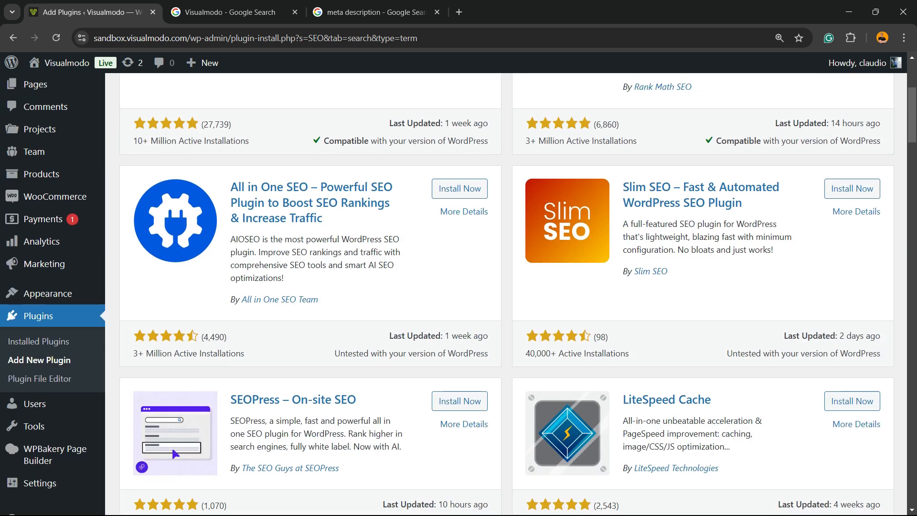
click(460, 207)
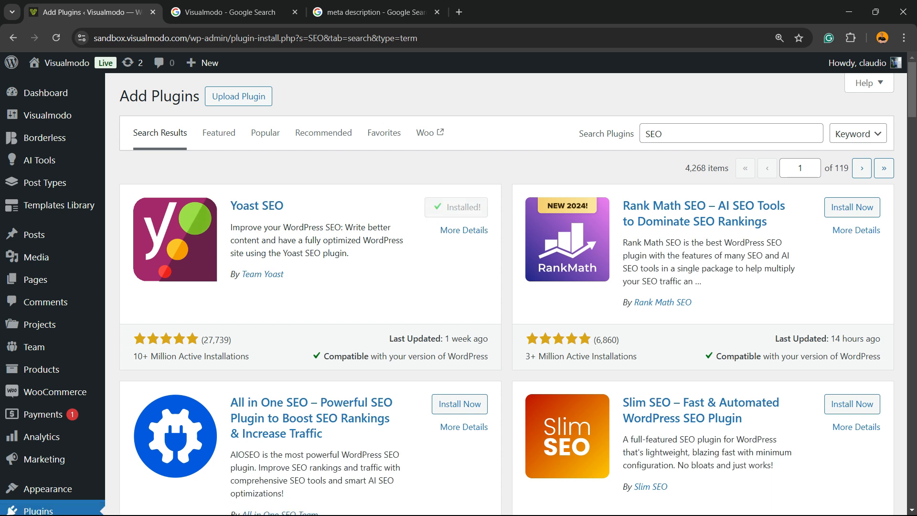
click(466, 207)
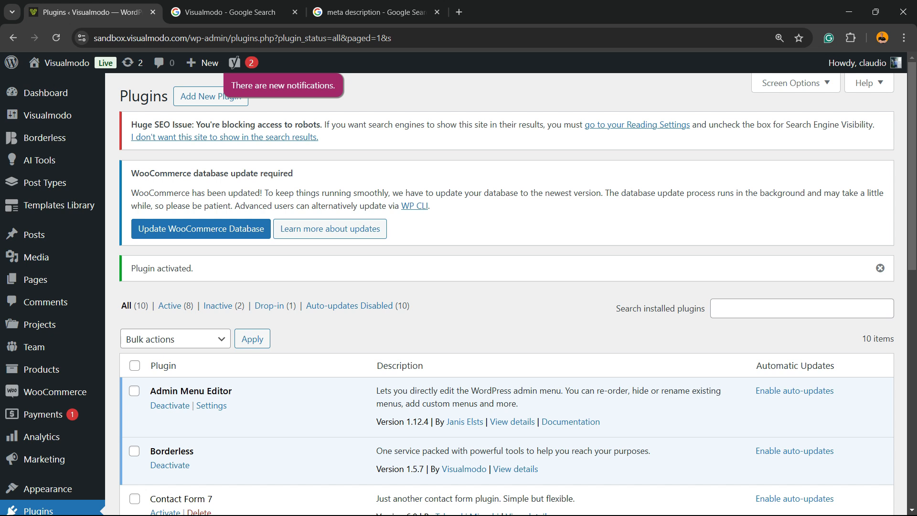
Open the About page for editing from the list of site pages.
scroll(507, 287, down, 5)
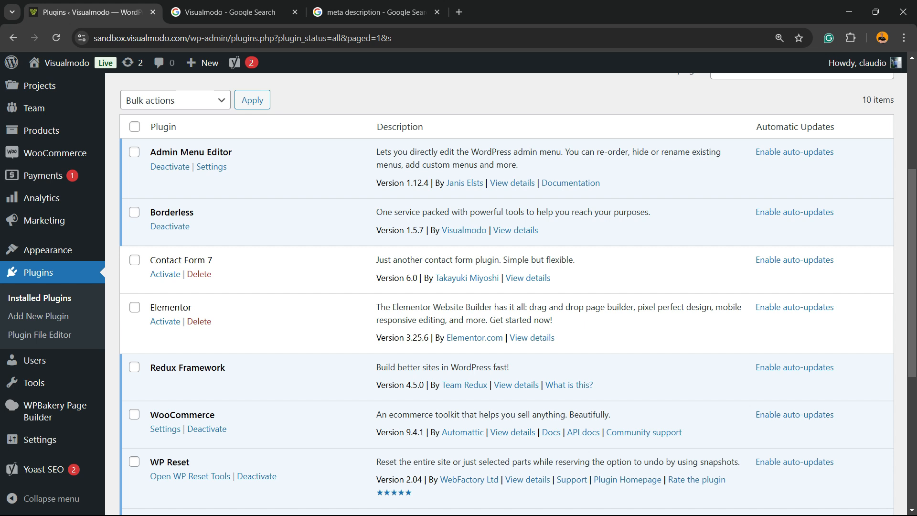
scroll(48, 250, up, 5)
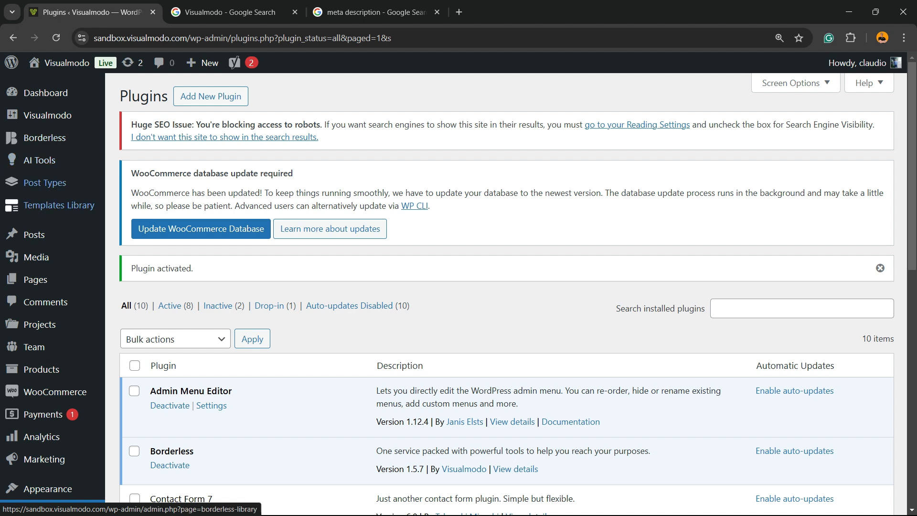
click(35, 280)
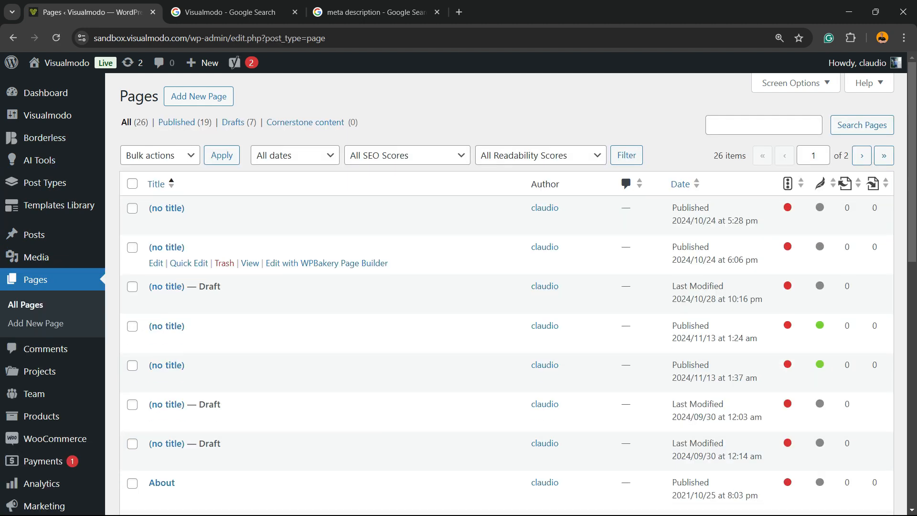
scroll(310, 191, down, 3)
scroll(162, 243, down, 3)
click(162, 243)
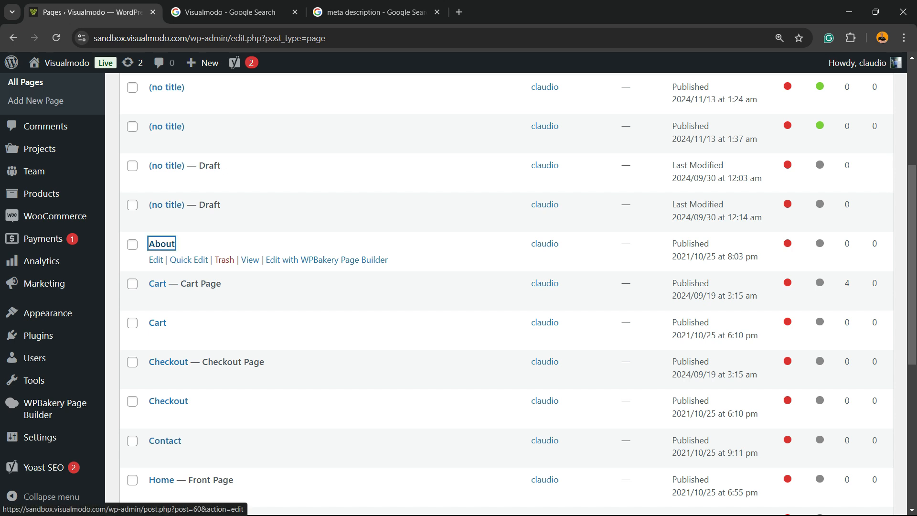
key(ctrl)
key(ctrl)
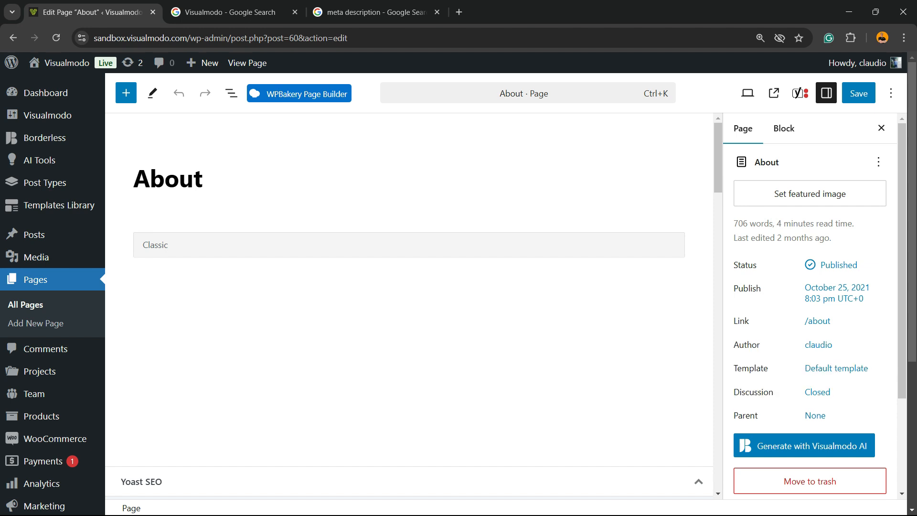
Examine the Yoast SEO settings below the About page content, from the search appearance preview to the meta description field.
scroll(409, 305, down, 6)
scroll(409, 305, down, 15)
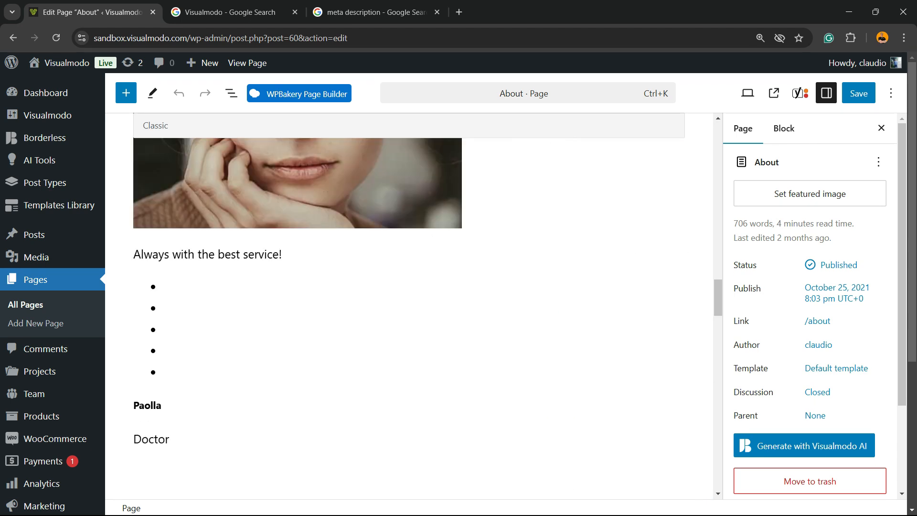
scroll(409, 306, up, 8)
scroll(408, 306, up, 10)
scroll(409, 306, down, 5)
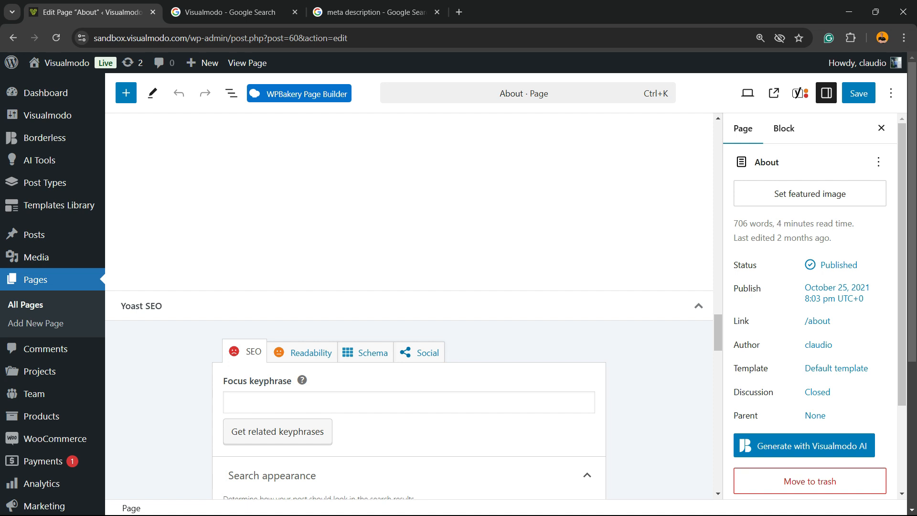
scroll(409, 305, down, 3)
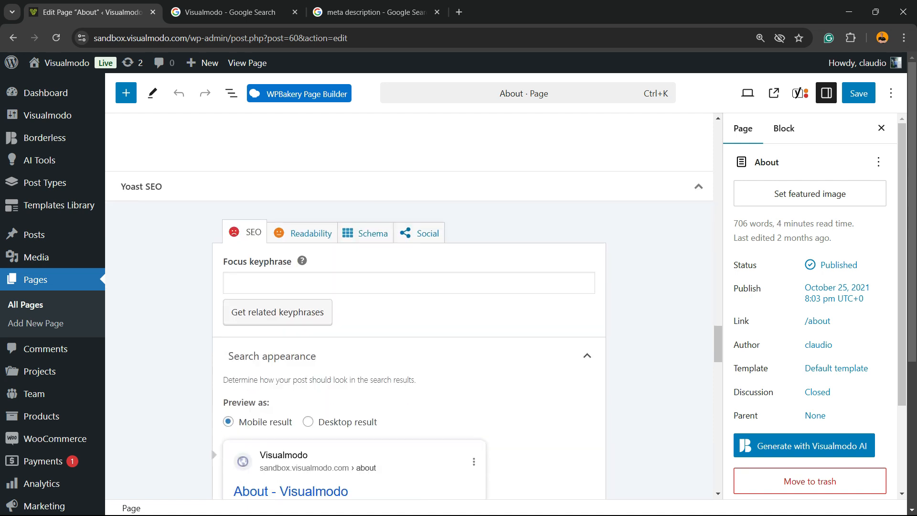
scroll(409, 306, down, 6)
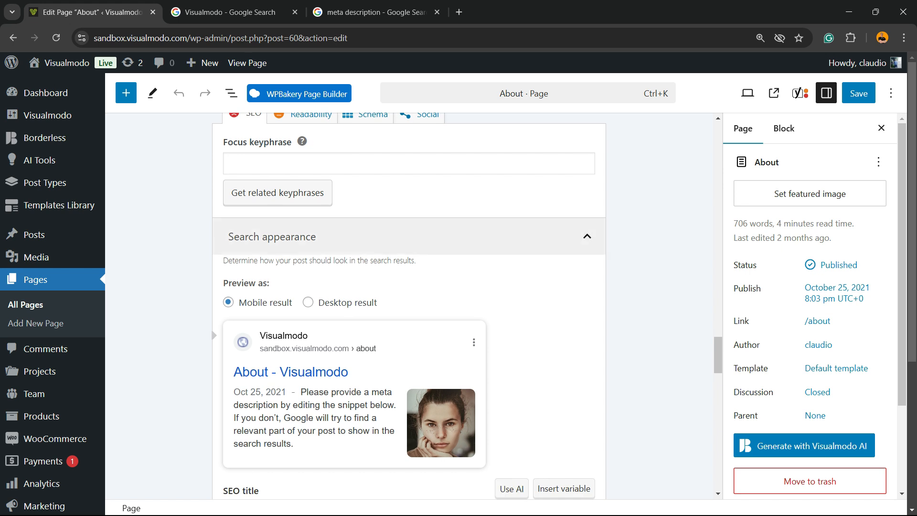
scroll(409, 305, down, 2)
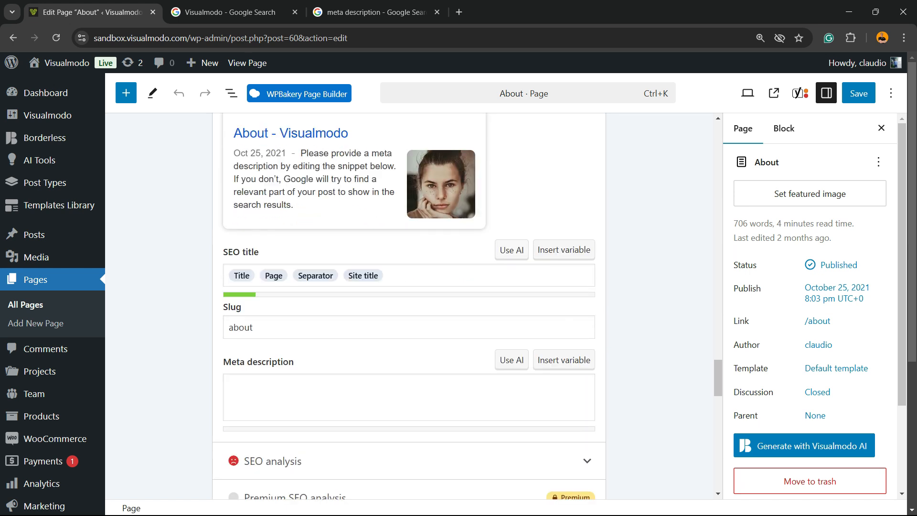
drag(294, 362, 223, 362)
Fill the About page's Yoast SEO meta description with placeholder text made of repeated copies of the slug word "about".
click(230, 385)
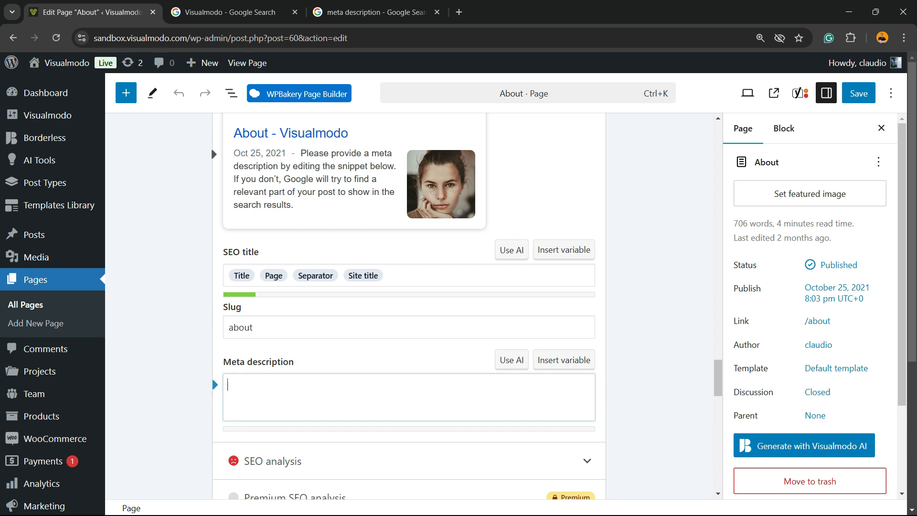
double_click(252, 328)
key(ctrl+c)
click(230, 385)
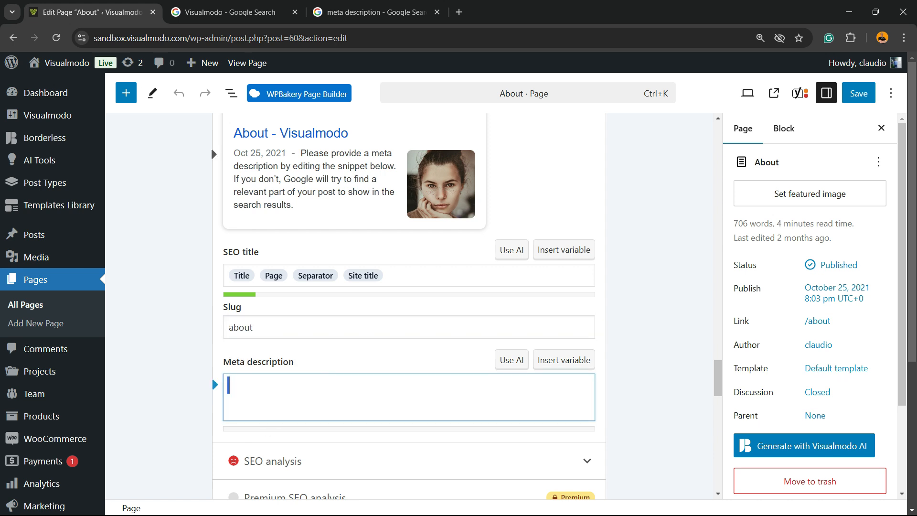
key(ctrl+v)
key(ctrl+v)
key(ctrl+v)
key(ctrl+v)
key(ctrl+v)
key(ctrl+v)
key(ctrl+v)
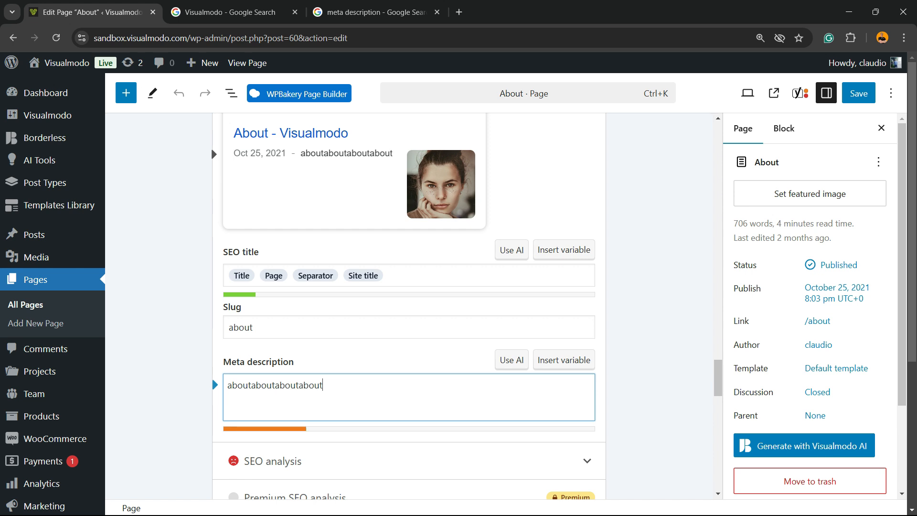
key(ctrl+v)
key(ctrl+v)
key(ctrl+v)
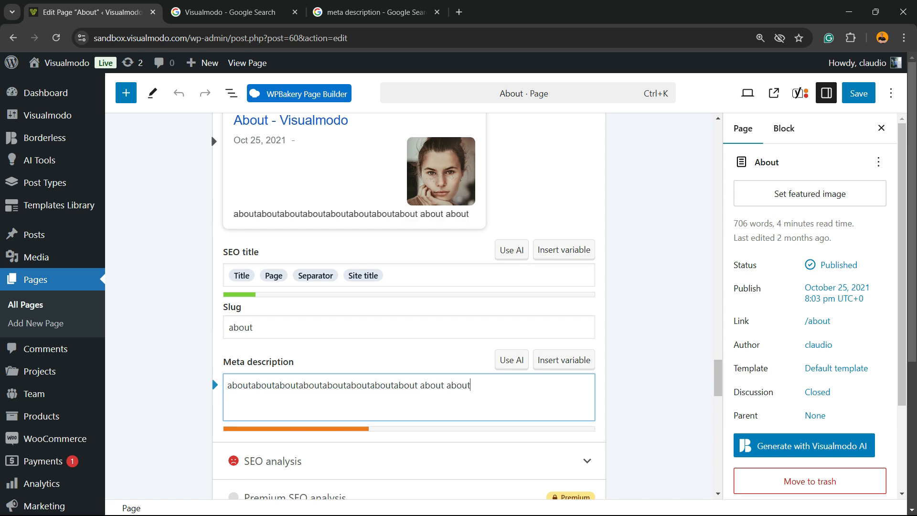
key(ctrl+v)
key(ctrl+v)
key(ctrl+v)
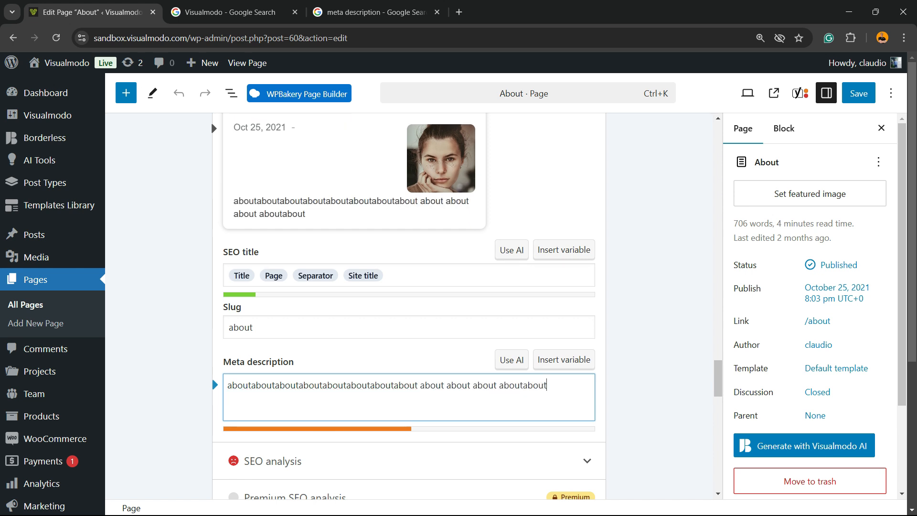
key(ctrl+v)
key(ctrl+v)
key(ctrl+v)
key(ctrl+v)
key(ctrl+v)
key(ctrl+v)
key(ctrl+v)
key(ctrl+v)
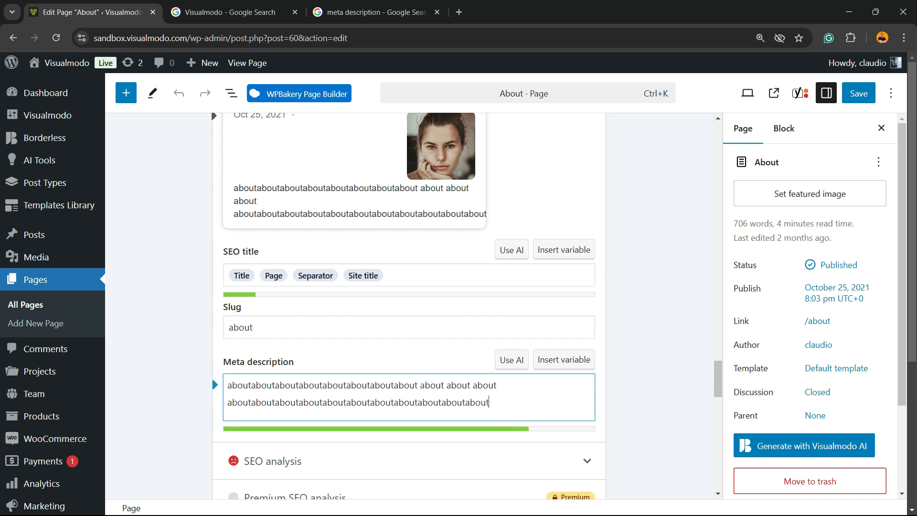
Replace the About page's placeholder meta description with the Visualmodo description text copied from its Google search result.
key(ctrl+a)
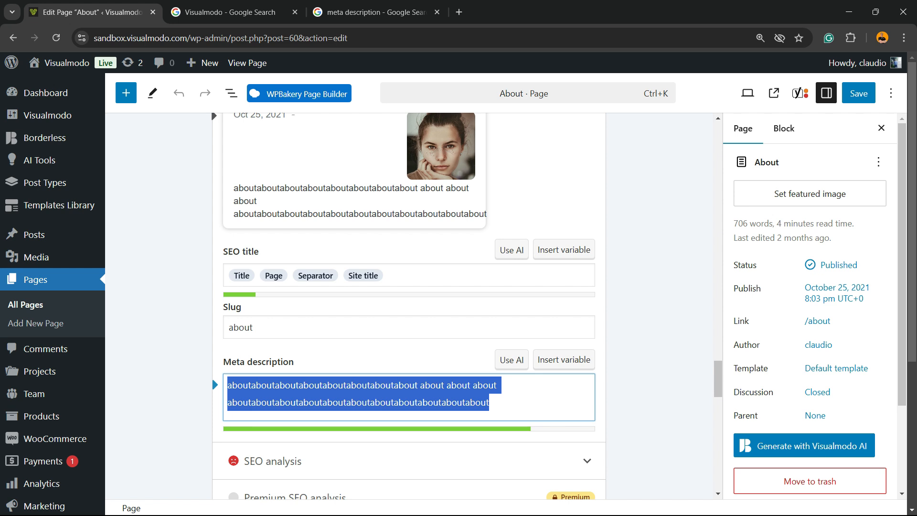
scroll(408, 306, up, 3)
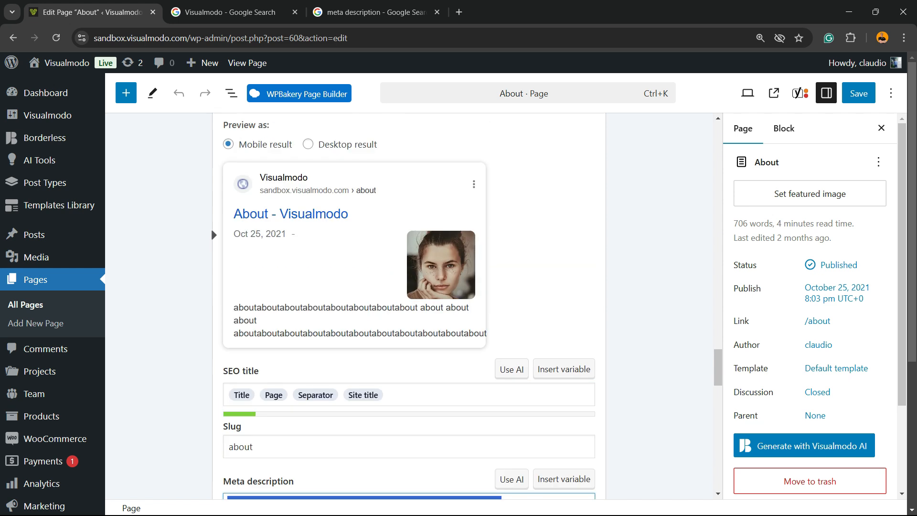
scroll(409, 306, down, 3)
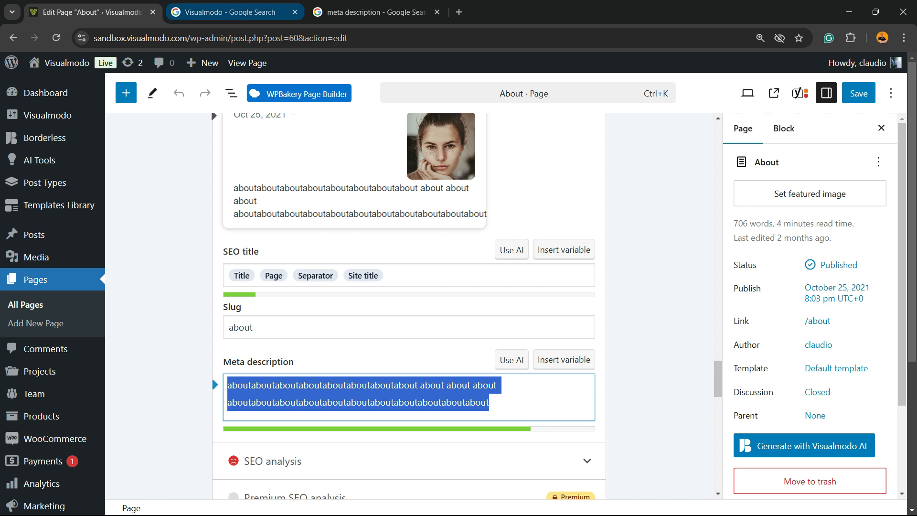
key(ctrl+Tab)
drag(328, 252, 60, 235)
key(ctrl+c)
click(91, 12)
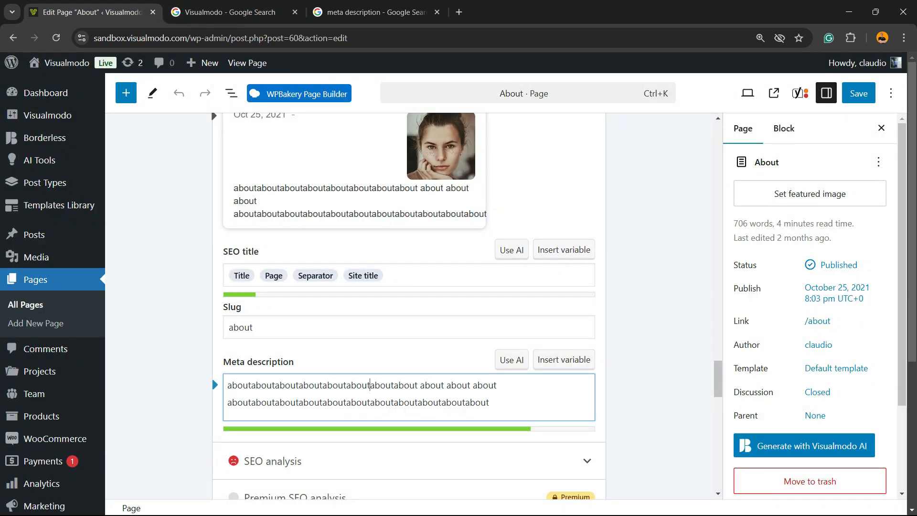
key(ctrl+v)
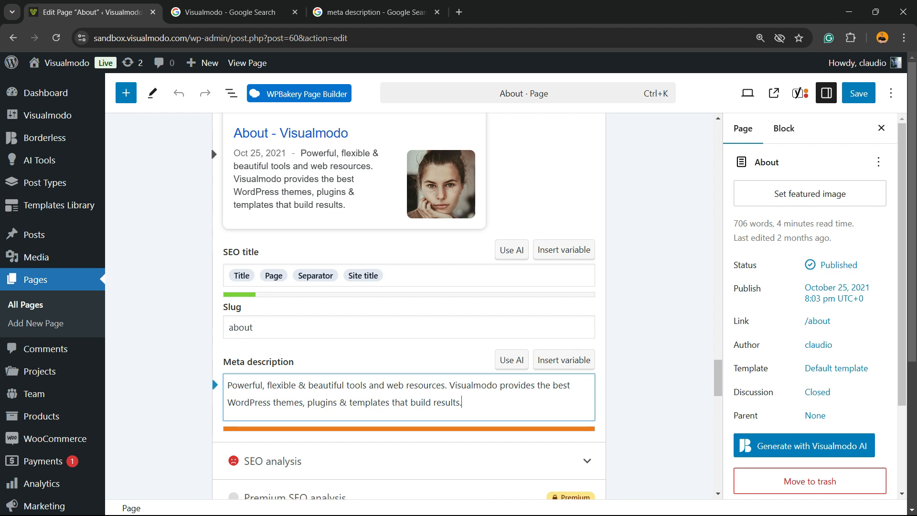
Delete the final period after "results" in the meta description.
double_click(442, 403)
key(End)
key(BackSpace)
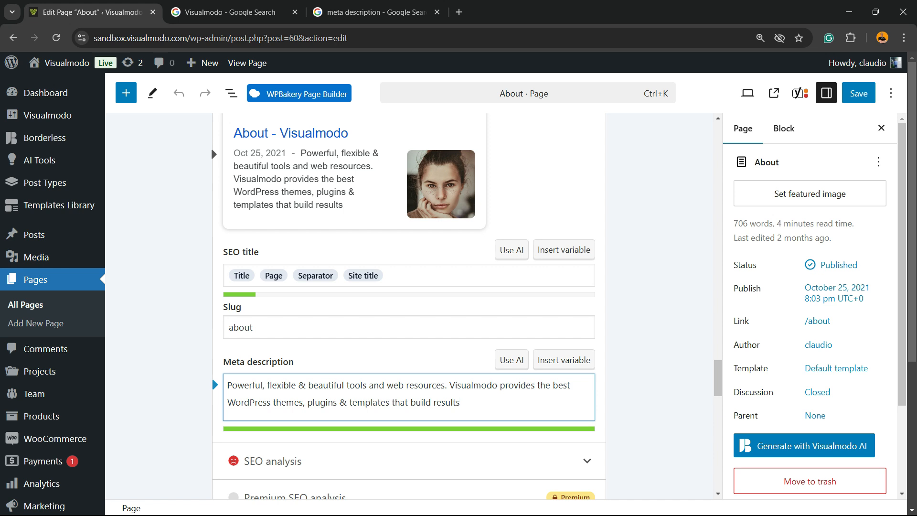
Try lengthening the meta description with the filler text "rdwerdwededewd" after "results", and remove it again.
text(rdw)
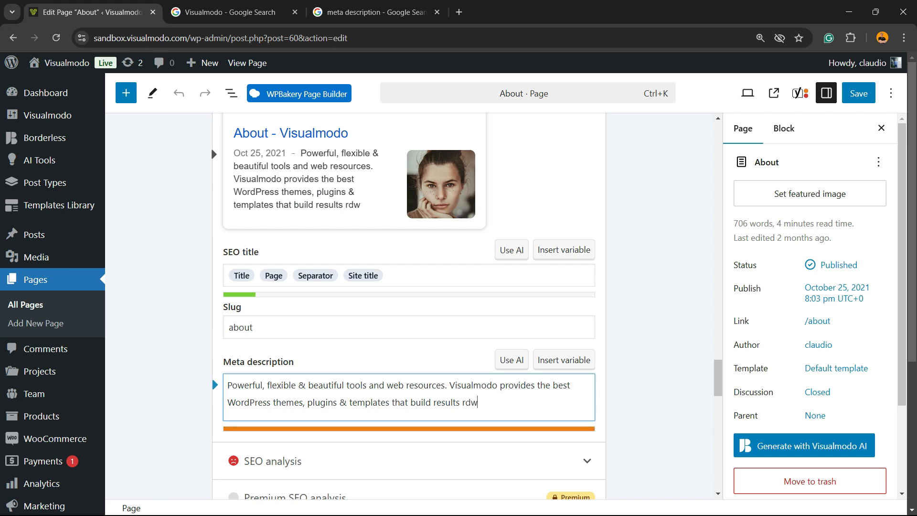
text(erdwededewd)
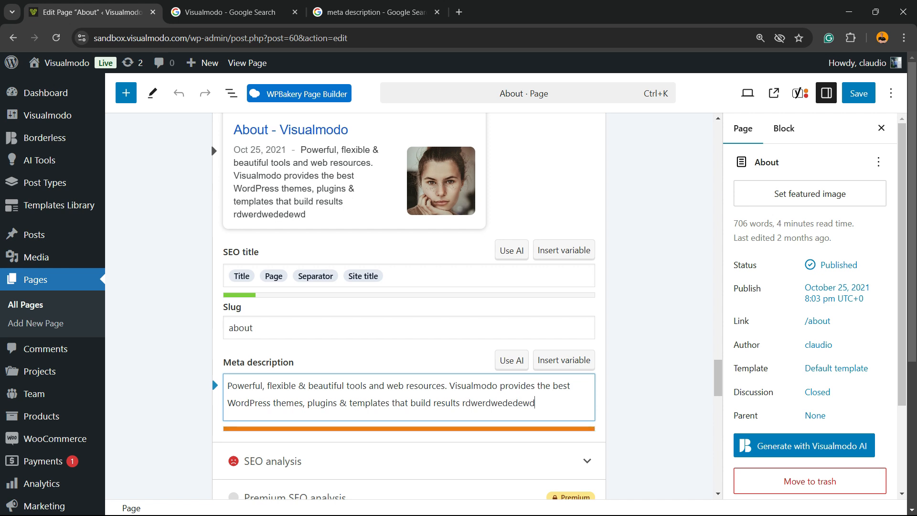
double_click(531, 403)
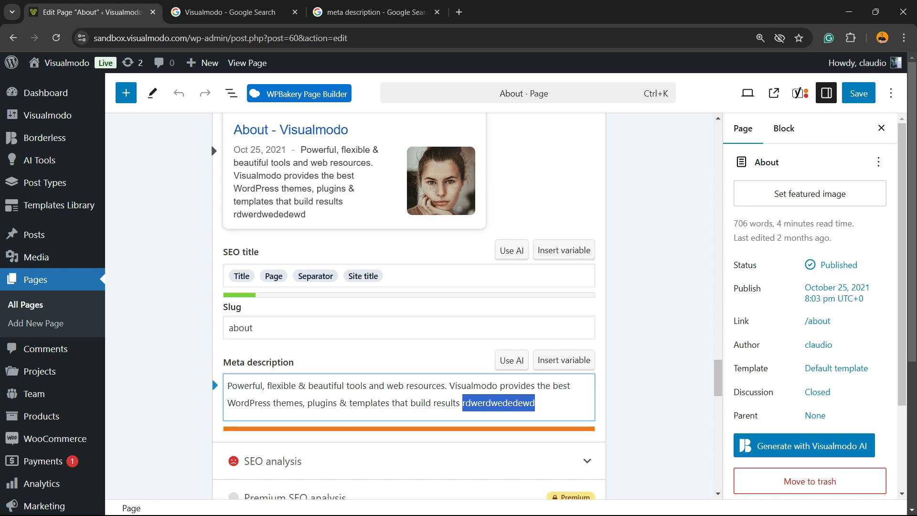
key(BackSpace)
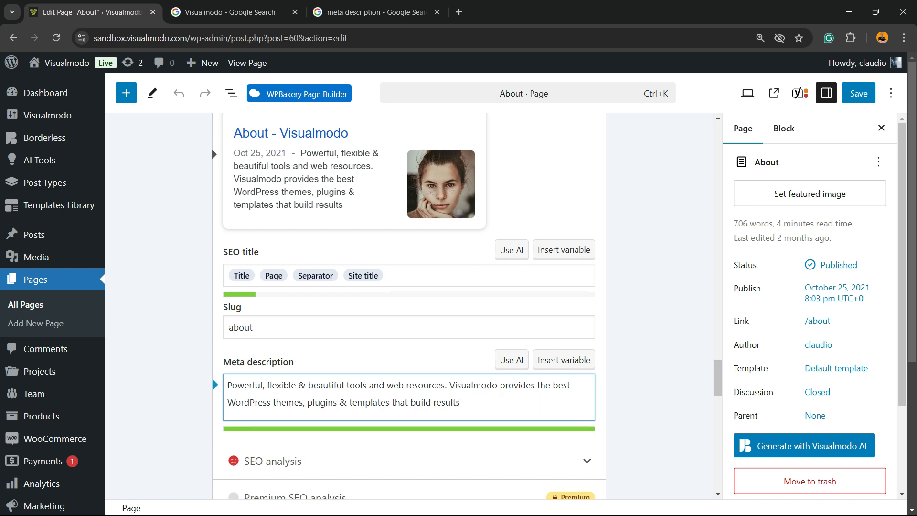
Try cutting the meta description to its first sentence, and restore the full copied text without its final period.
drag(462, 402, 450, 385)
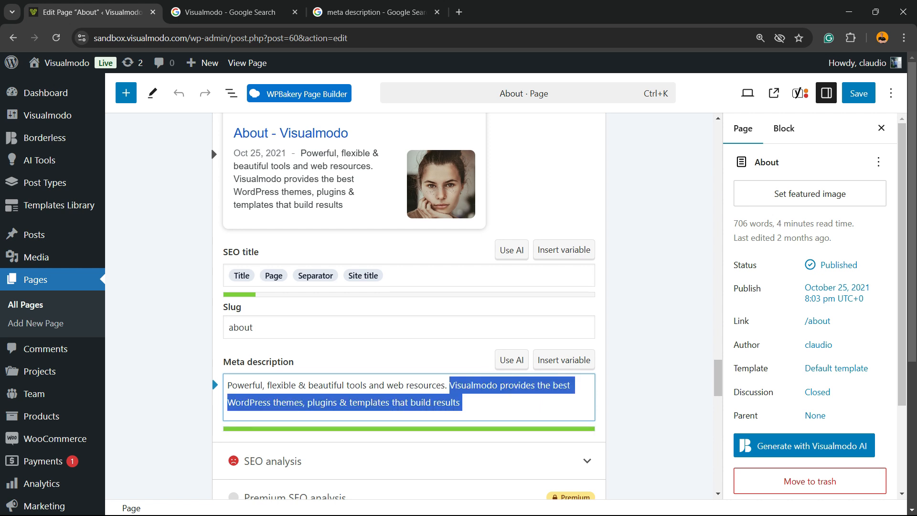
key(BackSpace)
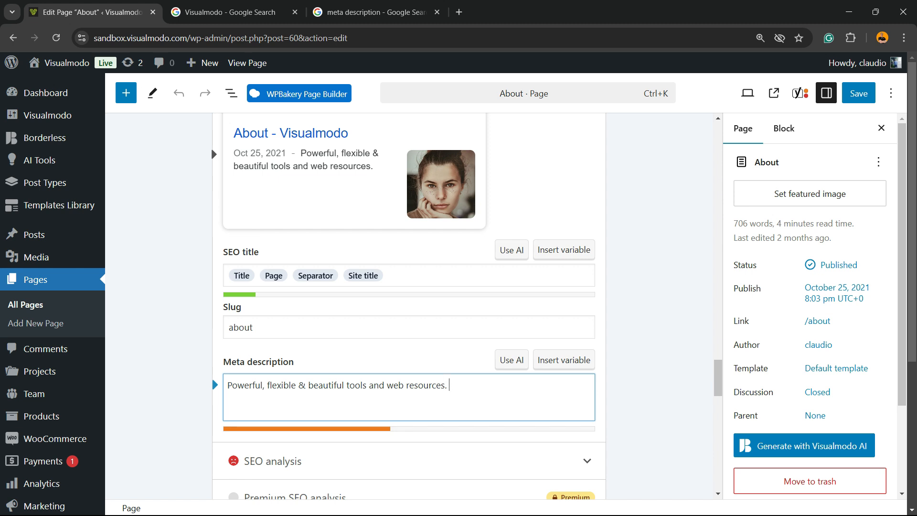
key(ctrl+a)
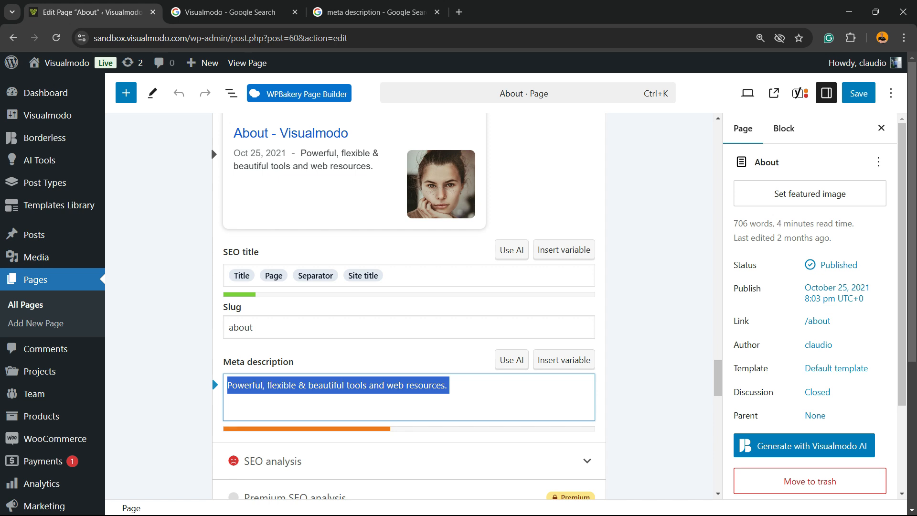
key(ctrl+v)
key(BackSpace)
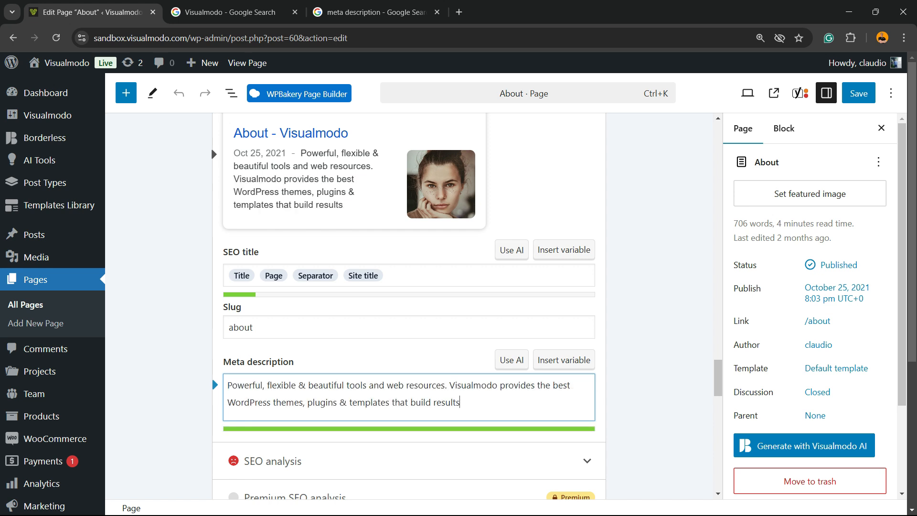
Compare the About page's search appearance preview with Visualmodo's Google search result.
scroll(409, 305, up, 3)
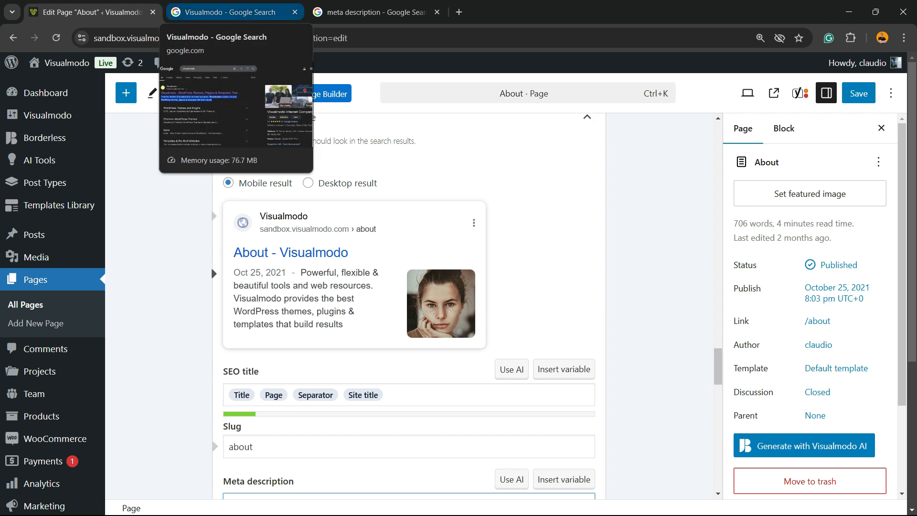
click(224, 12)
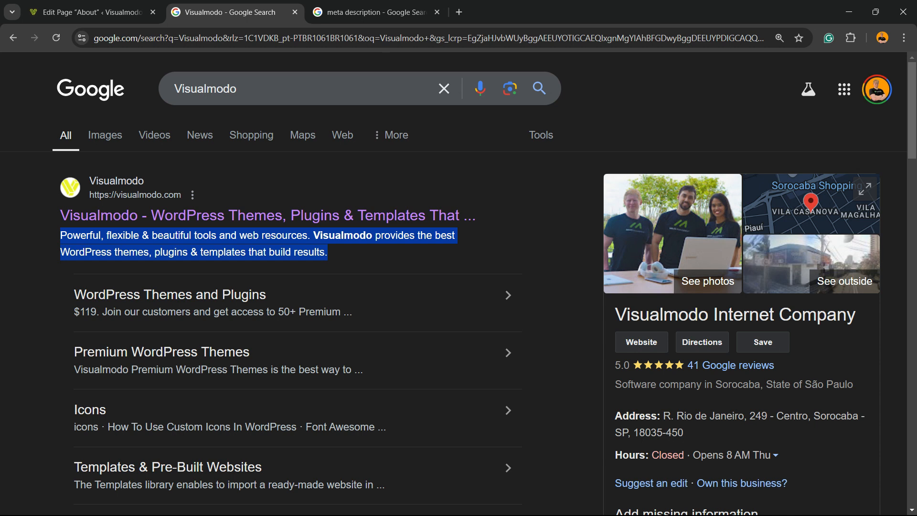
click(86, 12)
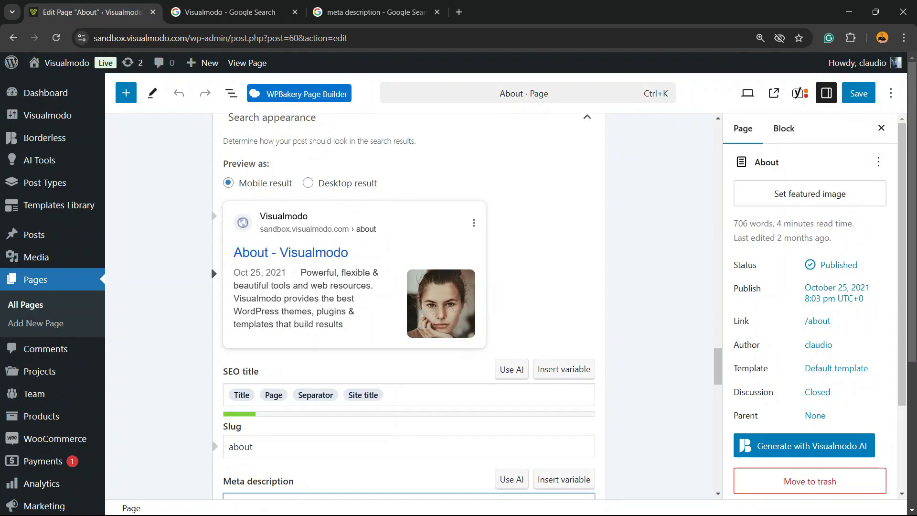
scroll(409, 306, up, 7)
scroll(409, 306, down, 7)
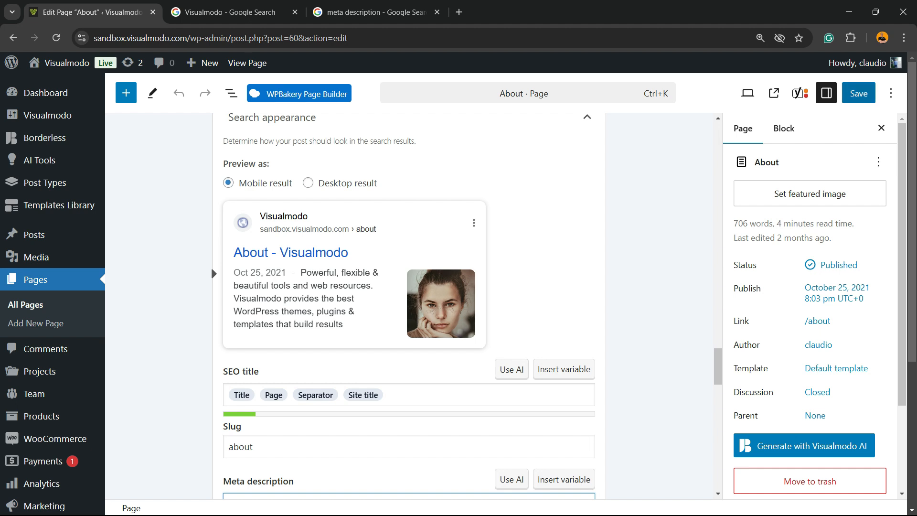
text(Powerful, flexible & beautiful tools and web resources. Visualmodo provides the best WordPress themes, plugins & templates that build results)
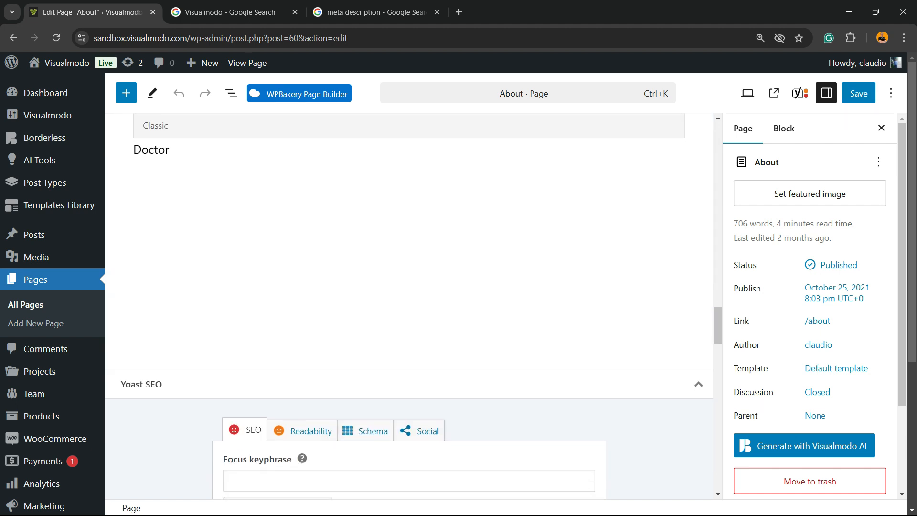
scroll(408, 306, up, 4)
scroll(409, 306, down, 2)
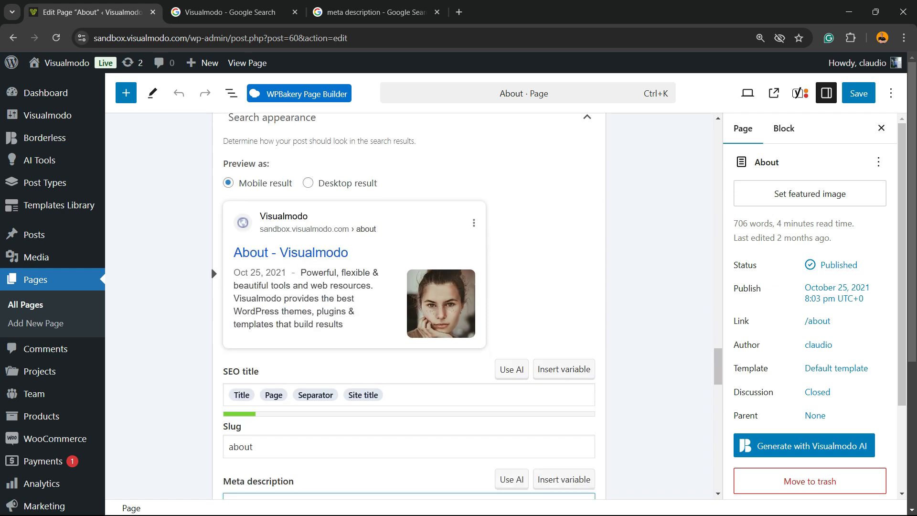
Preview the About page's search appearance as a desktop result and again as a mobile result, checking title and description.
click(308, 183)
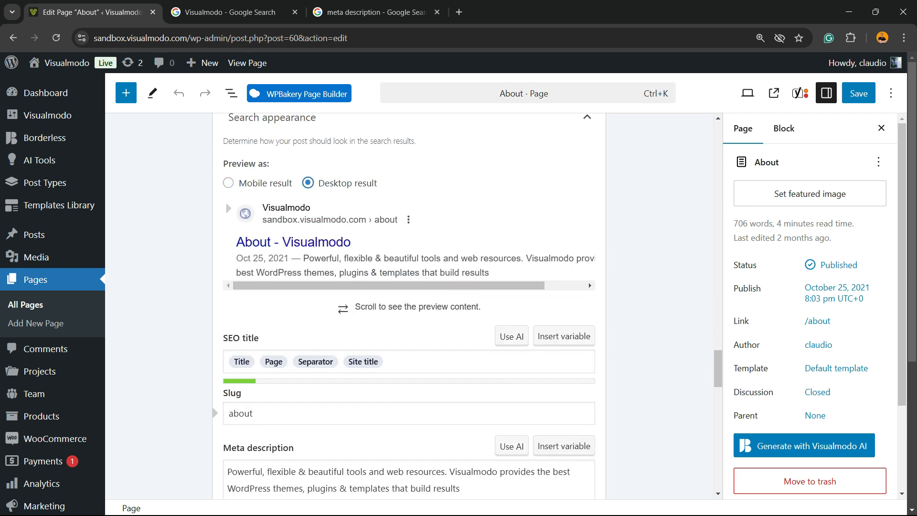
mouse_move(389, 285)
mouse_down()
mouse_move(430, 286)
mouse_move(389, 286)
mouse_up()
drag(237, 241, 483, 308)
click(228, 183)
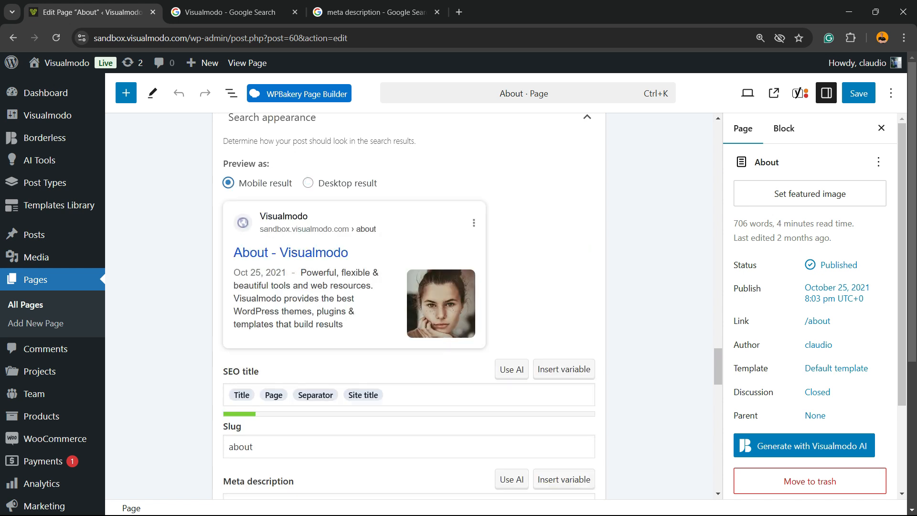
drag(233, 252, 348, 253)
drag(233, 269, 345, 325)
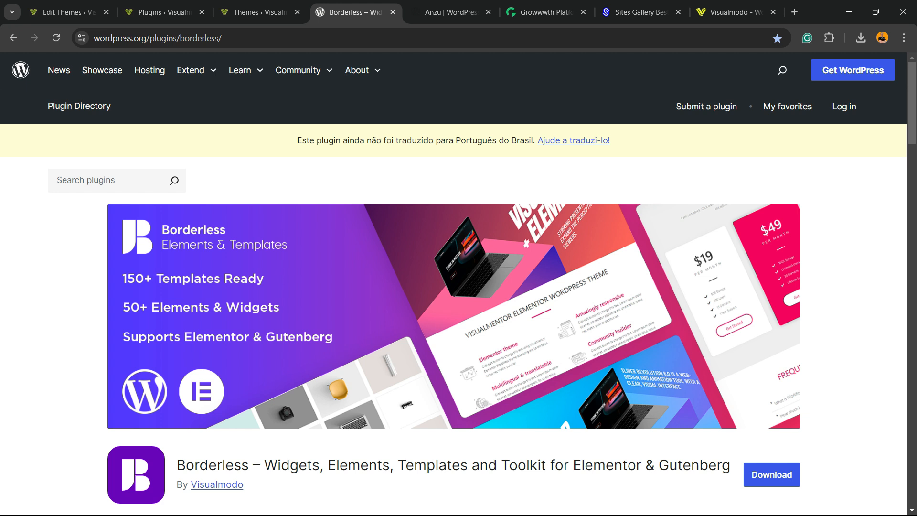
Look at the Anzu theme page and examine the Growwwth homepage from its headline to the website listings.
key(ctrl+Tab)
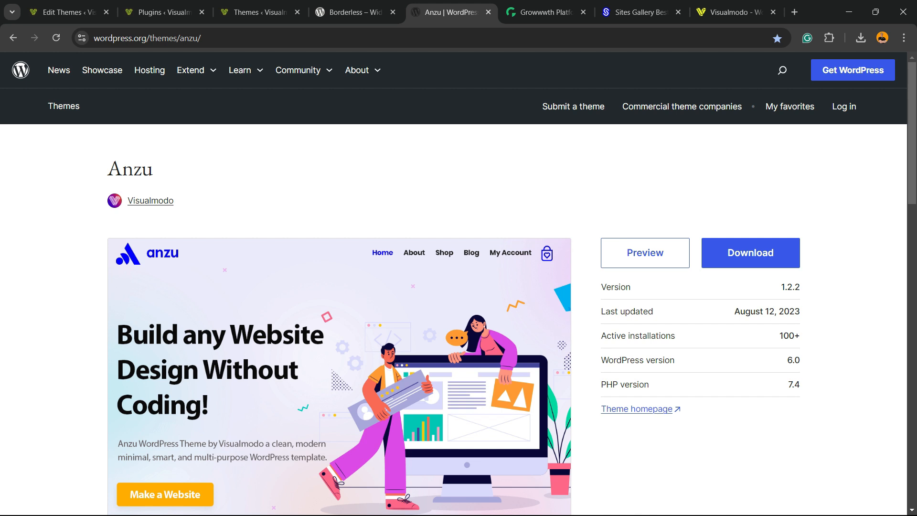
click(545, 12)
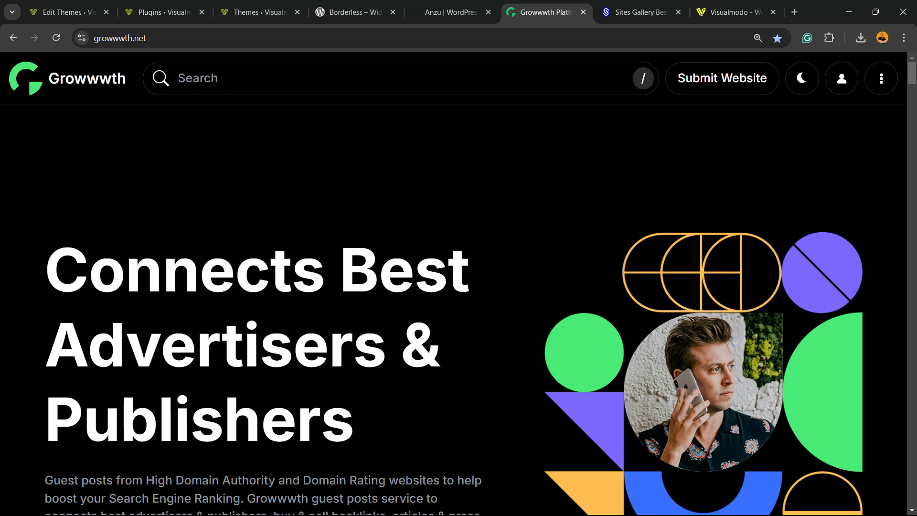
scroll(160, 280, down, 5)
scroll(160, 280, up, 5)
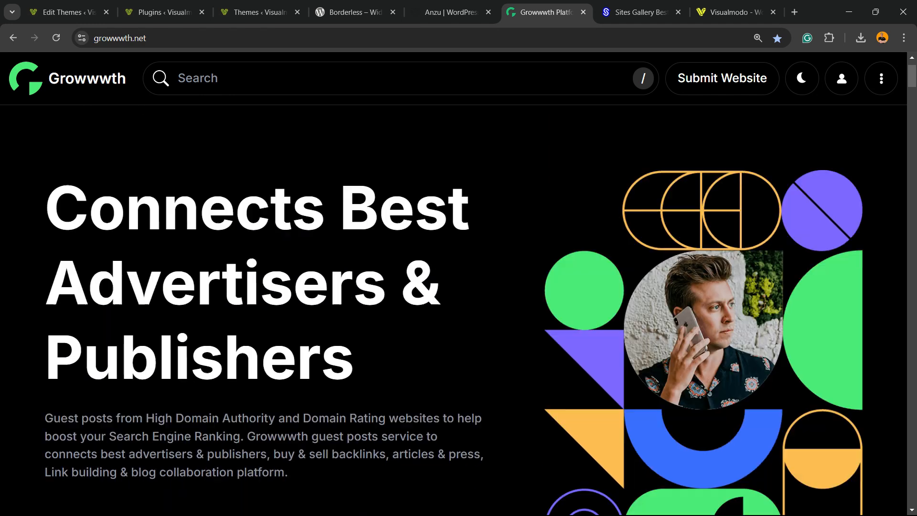
scroll(454, 311, down, 15)
scroll(454, 310, down, 12)
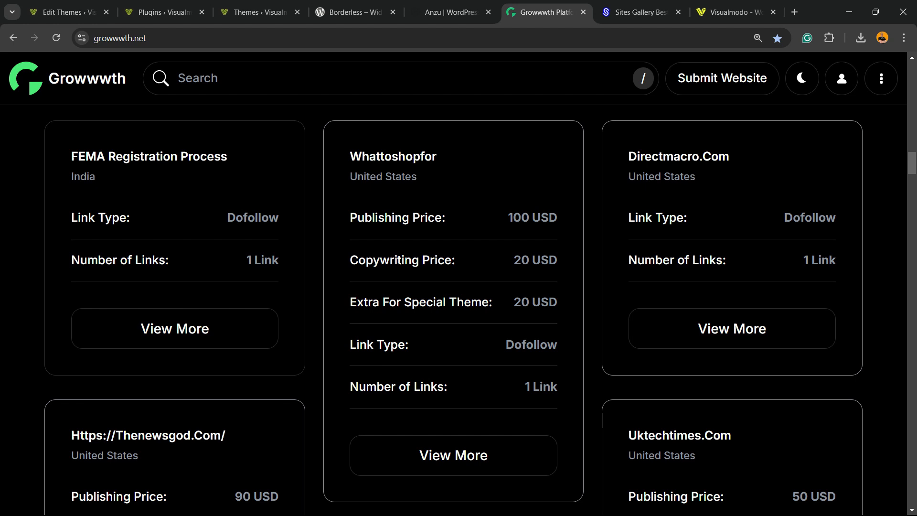
scroll(454, 310, down, 9)
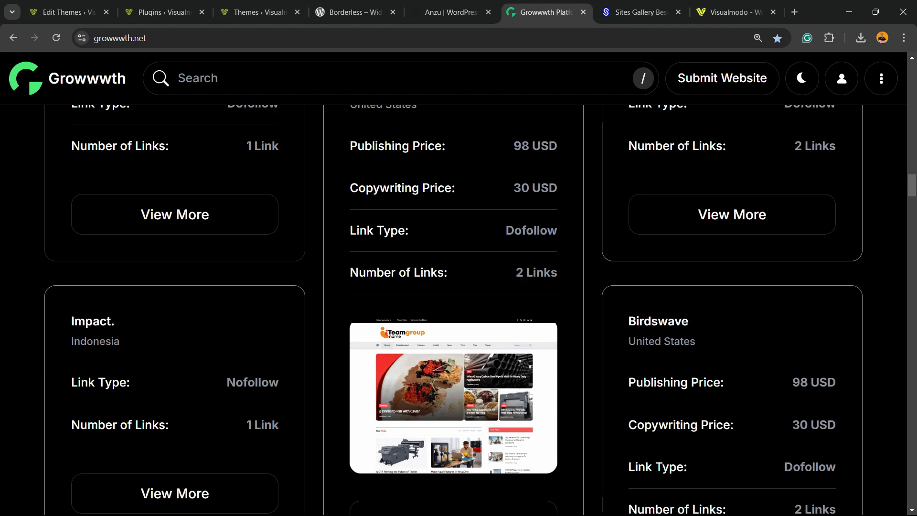
scroll(454, 310, down, 5)
scroll(454, 310, up, 20)
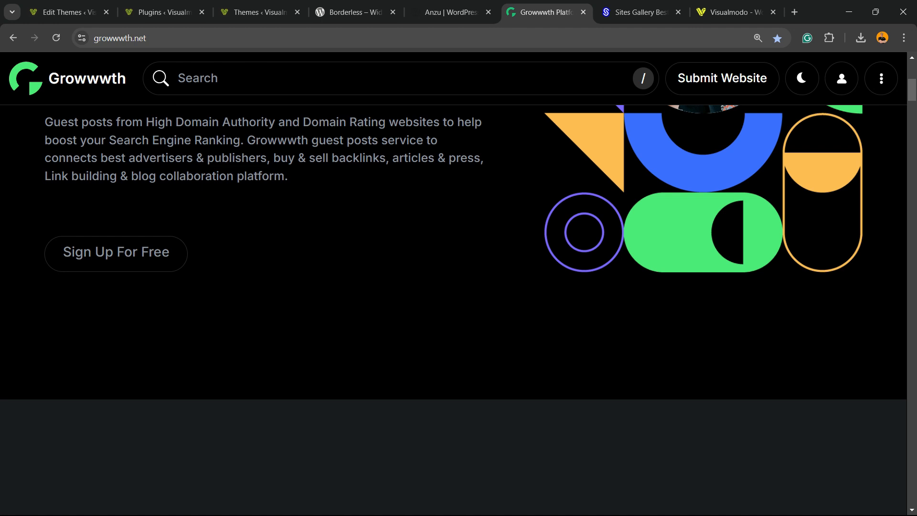
scroll(454, 311, up, 5)
scroll(454, 310, up, 3)
scroll(453, 311, down, 7)
scroll(454, 311, up, 8)
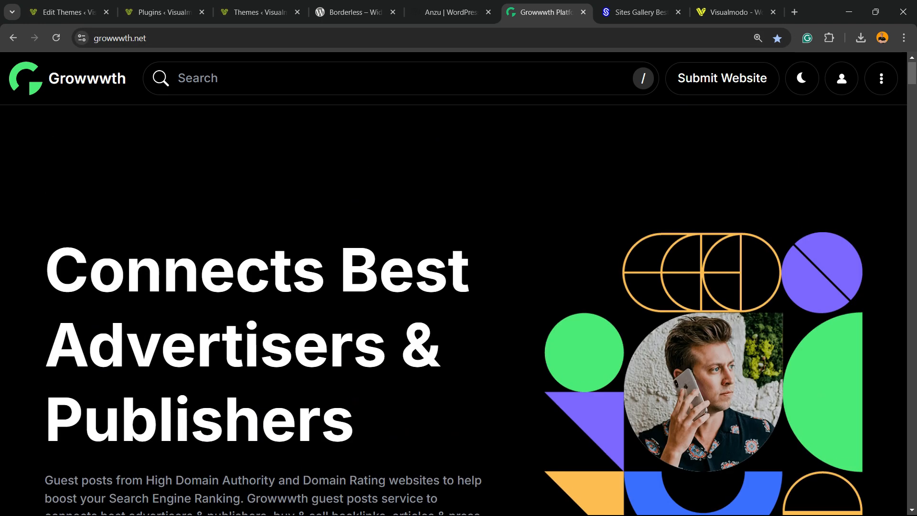
Examine the Sites Gallery homepage from the site of the day through the website showcase to the Q&A section.
key(ctrl+Tab)
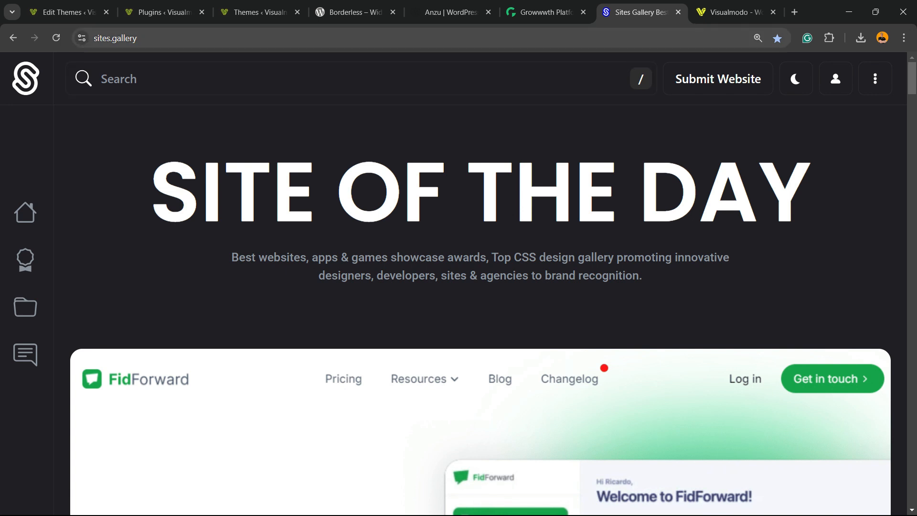
scroll(480, 311, down, 3)
scroll(480, 311, down, 15)
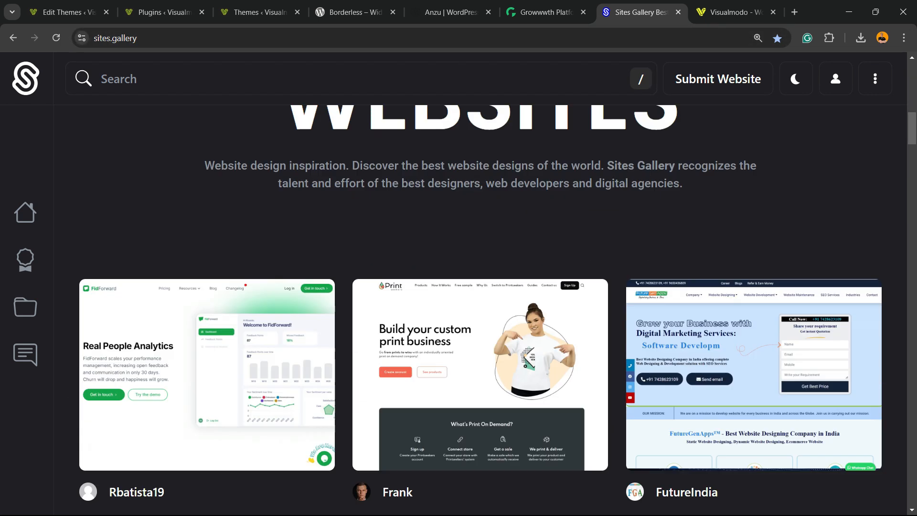
scroll(480, 311, down, 19)
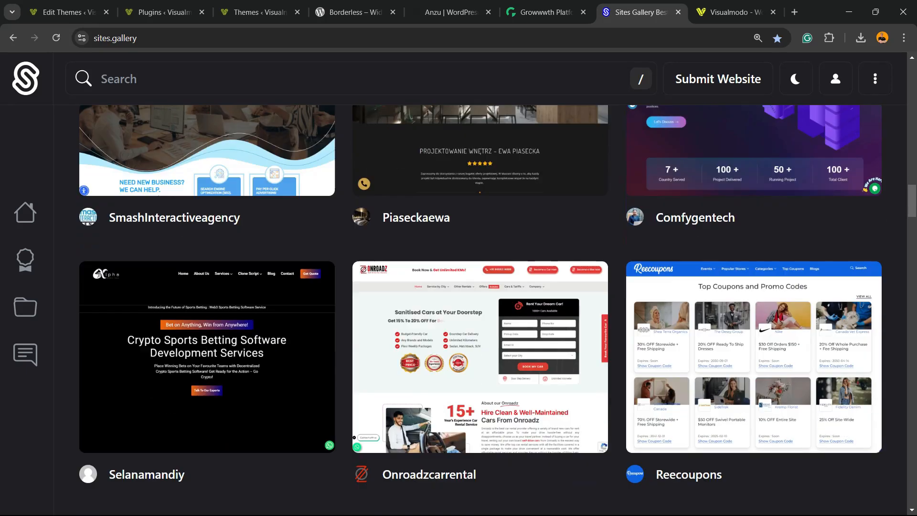
scroll(205, 215, down, 15)
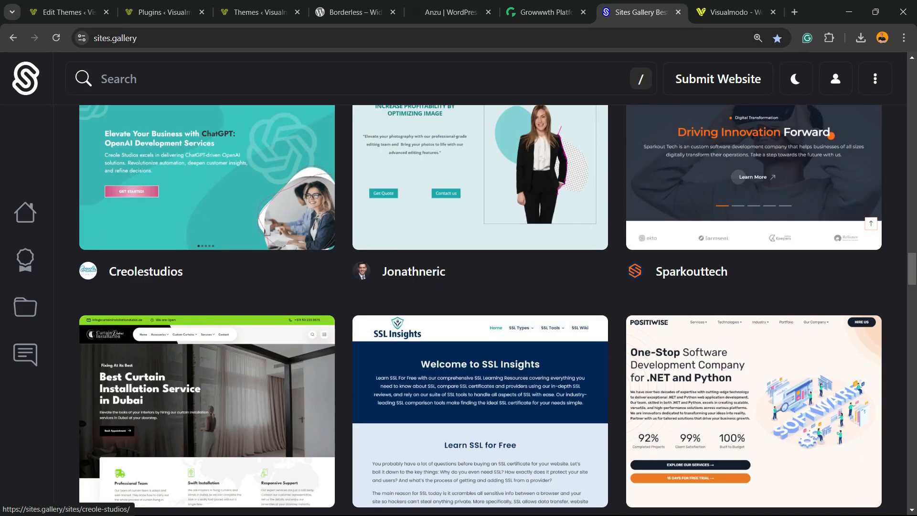
scroll(205, 215, down, 12)
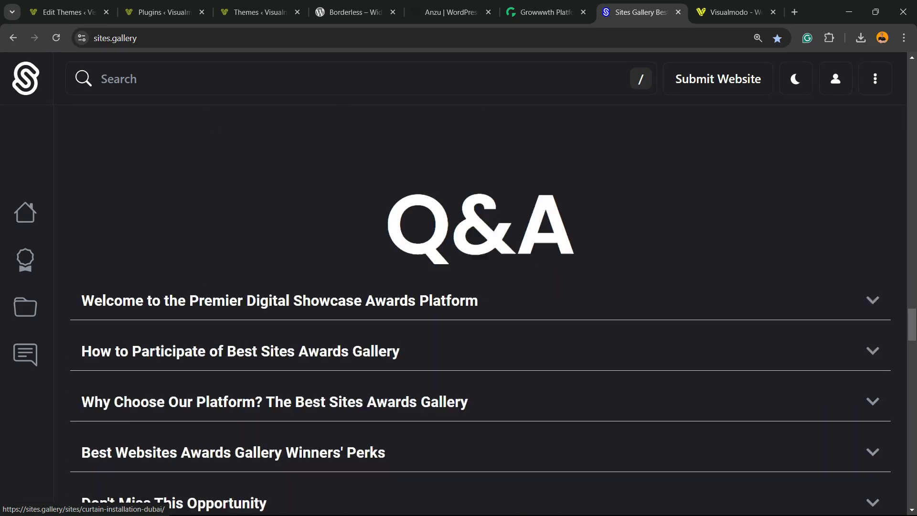
Look through the Visualmodo homepage from its headline past the WordPress theme listings to the theme bundle offer.
key(ctrl+Tab)
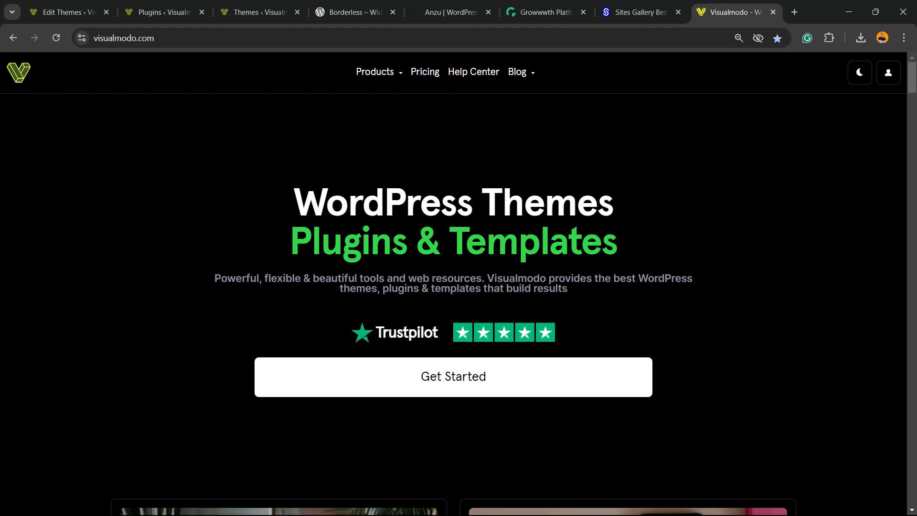
scroll(205, 215, down, 7)
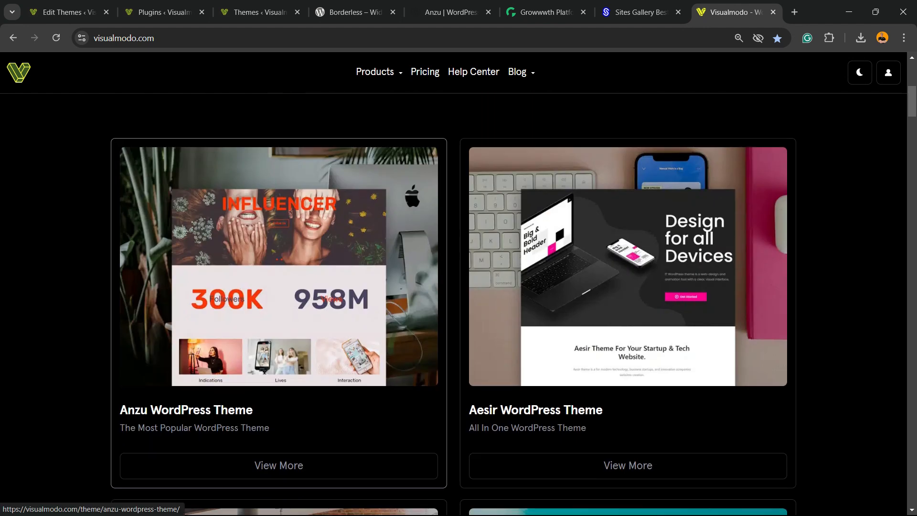
scroll(205, 215, down, 10)
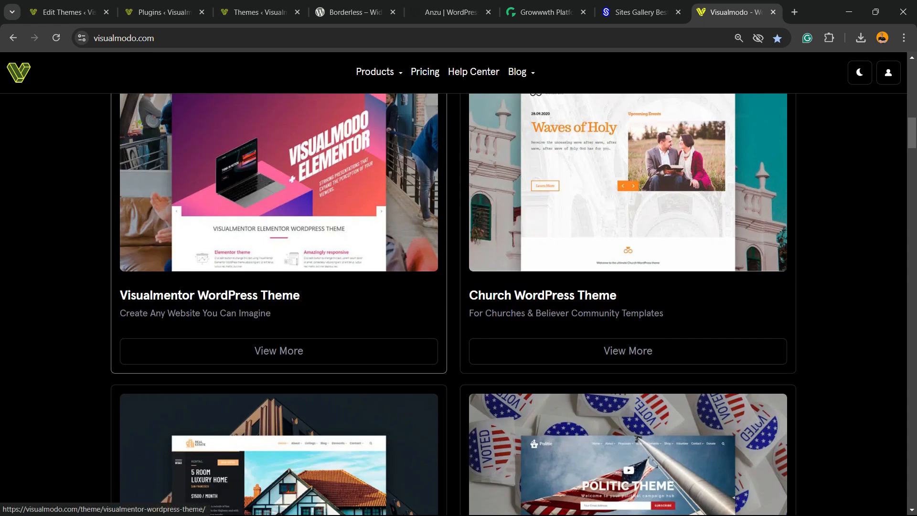
scroll(205, 215, down, 5)
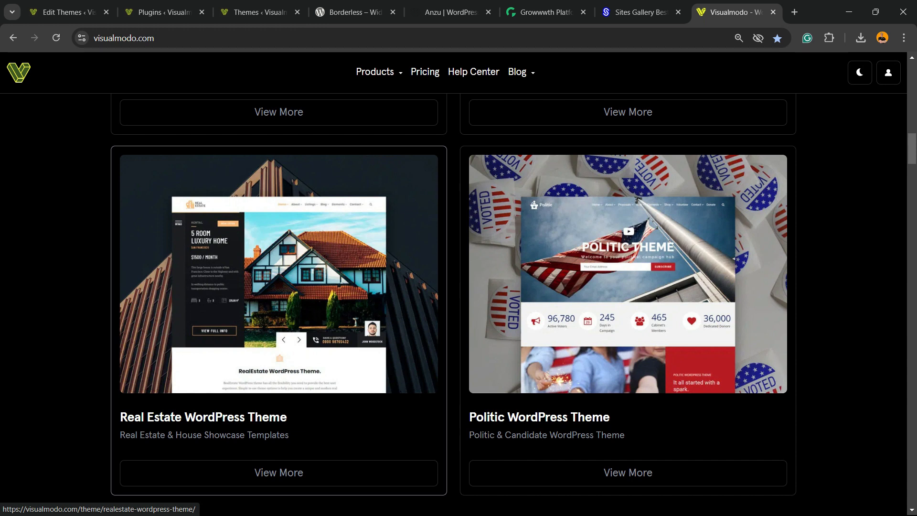
scroll(205, 215, down, 5)
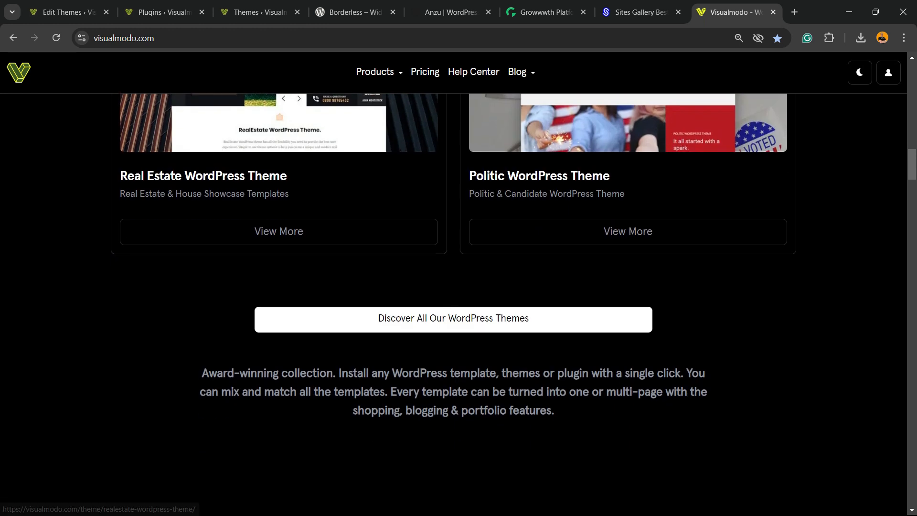
scroll(205, 215, down, 3)
scroll(459, 306, down, 7)
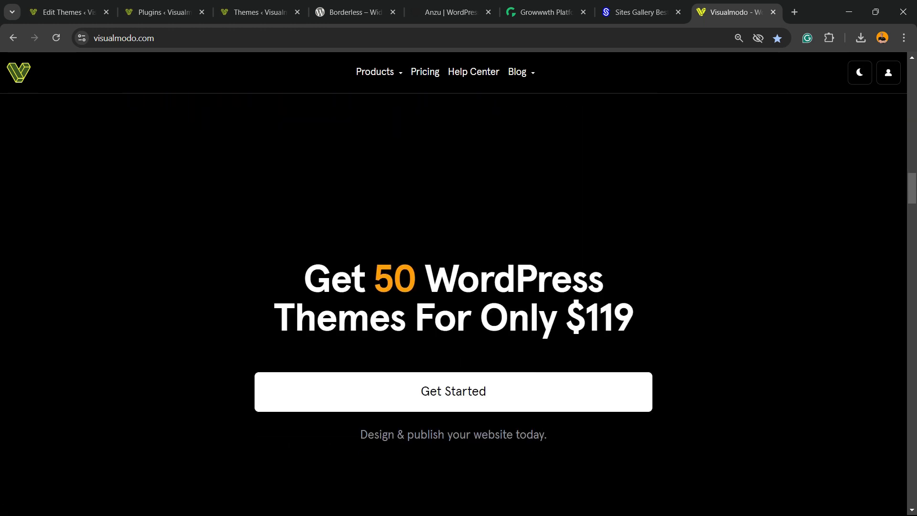
Examine the rest of the Visualmodo homepage, from the latest blog posts through the feature overview and Q&A to the closing get-started section.
scroll(458, 306, down, 10)
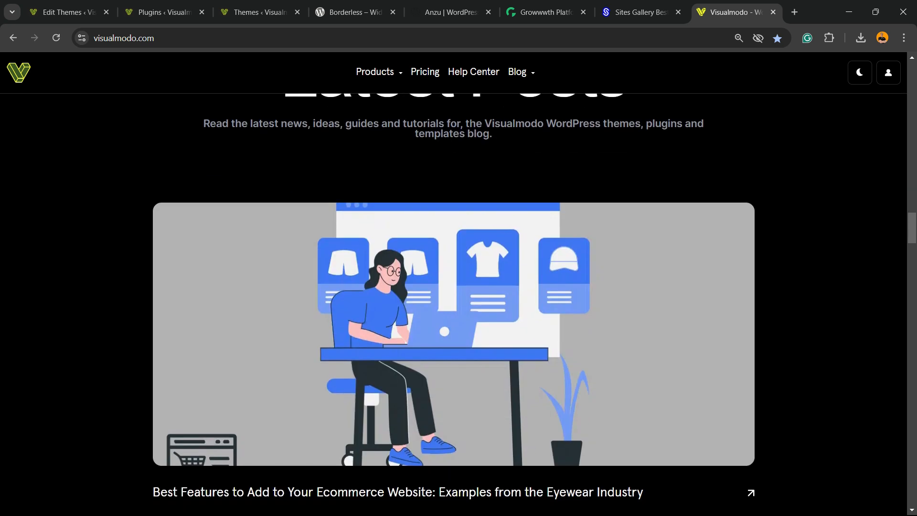
scroll(335, 258, down, 14)
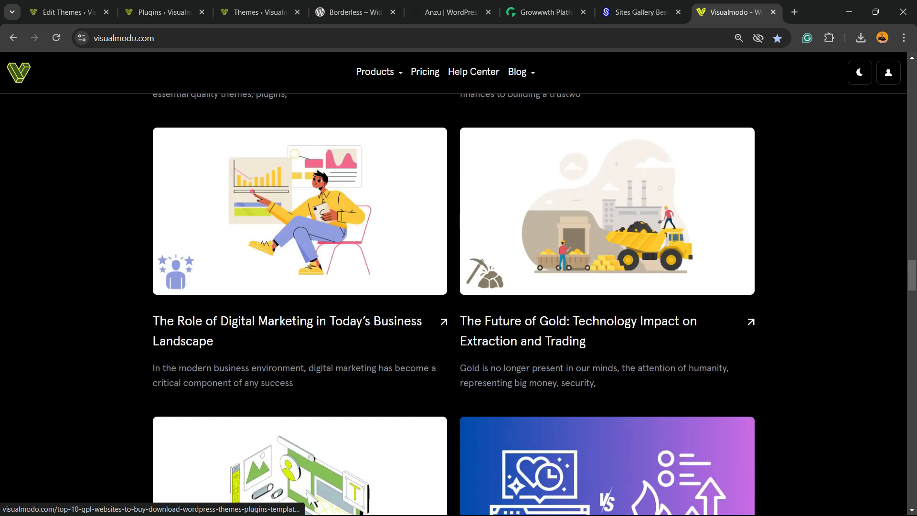
scroll(335, 258, down, 11)
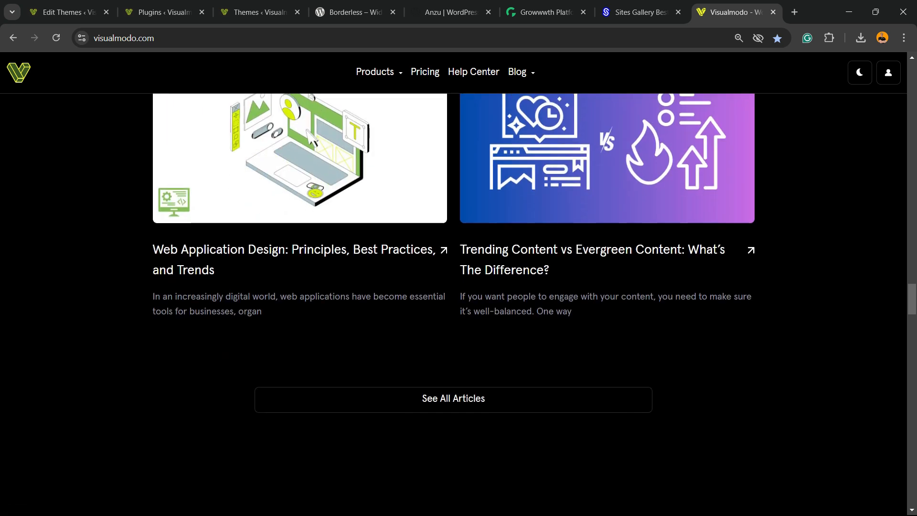
scroll(458, 306, down, 10)
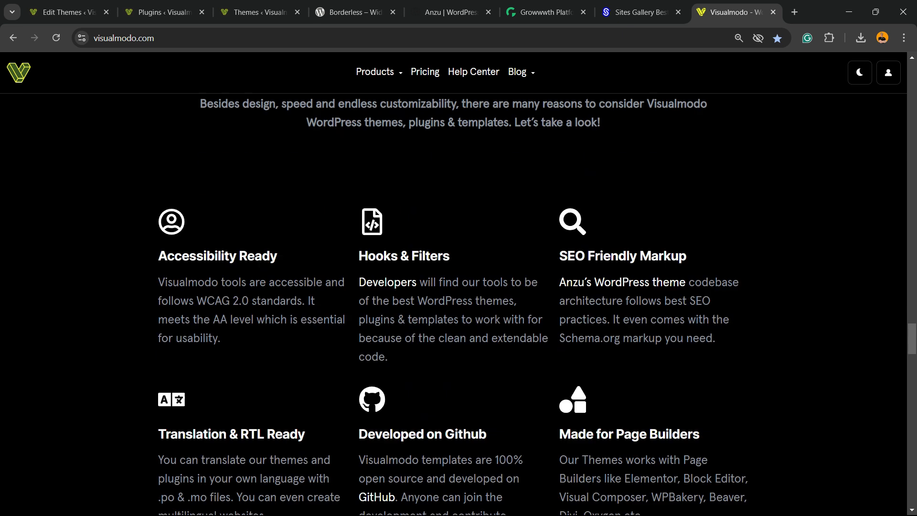
scroll(459, 306, down, 12)
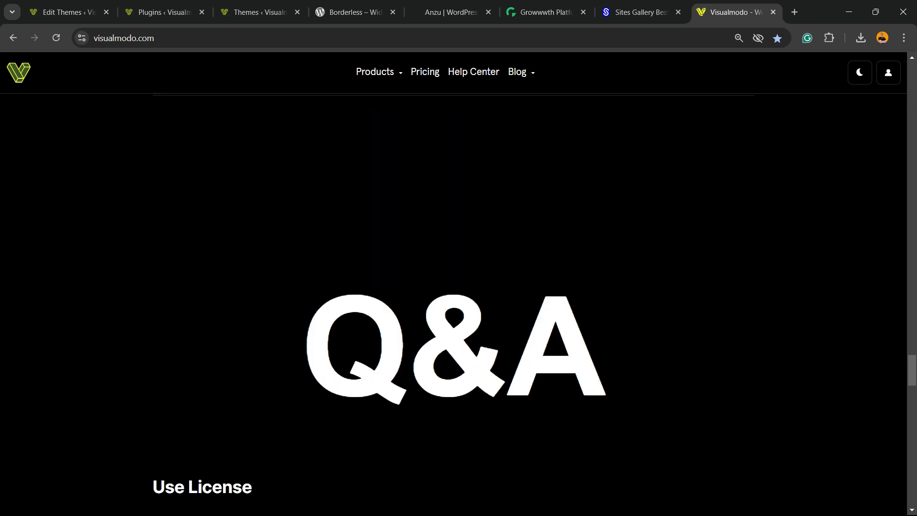
scroll(458, 306, down, 3)
scroll(459, 306, down, 12)
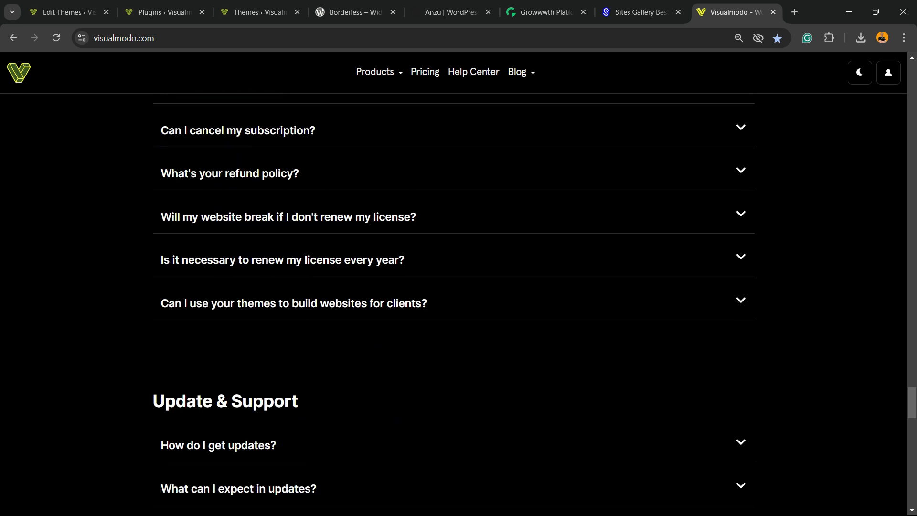
scroll(459, 305, down, 10)
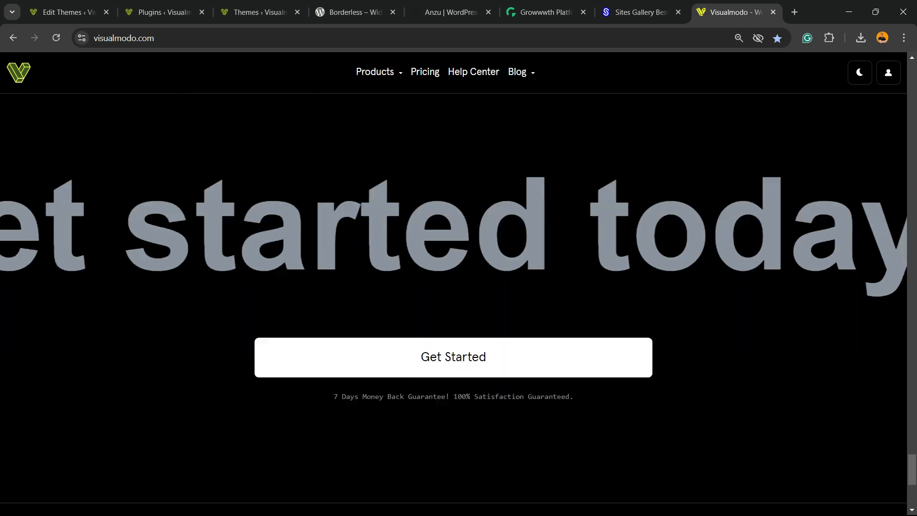